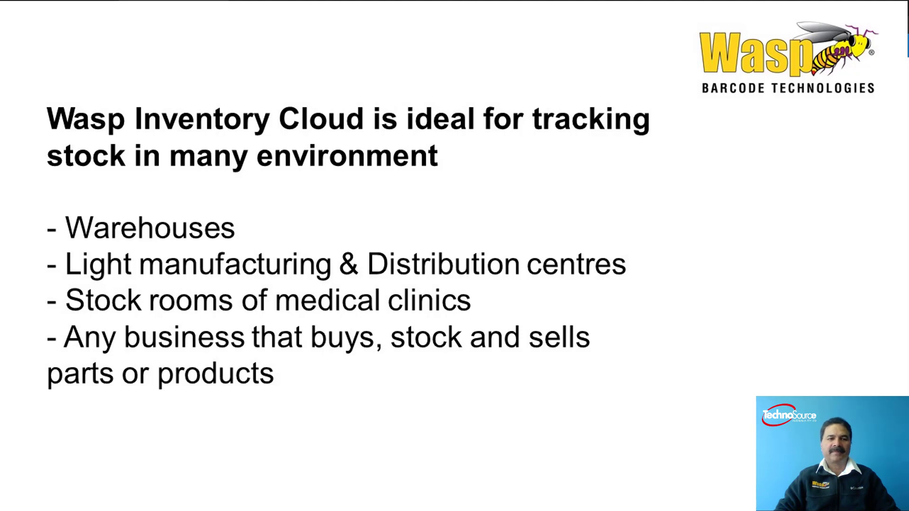
- Advance the presentation to the slide on industries that can use Wasp Inventory Cloud
key(Right)
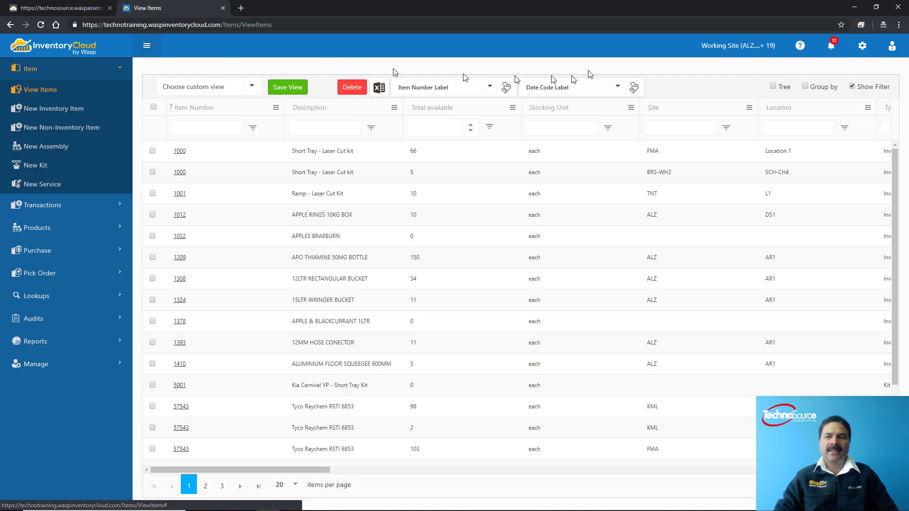
- Open the gear-icon settings menu listing Company Details through Import Data
click(863, 48)
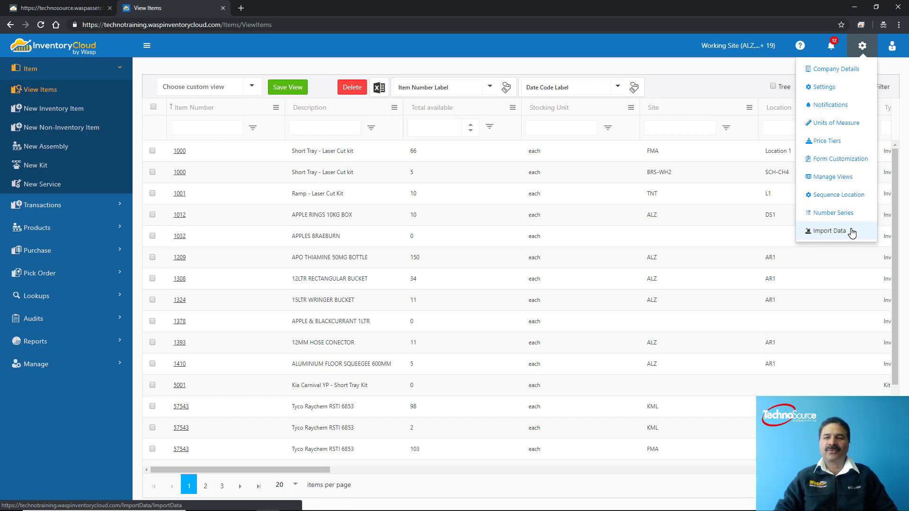
- Look over the Help menu and the Working Site list, then cancel without changing sites
click(799, 47)
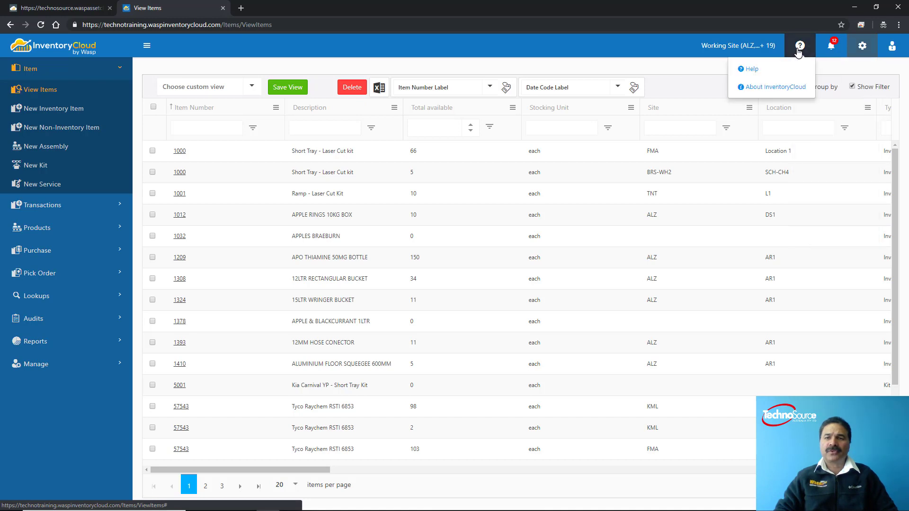
click(775, 72)
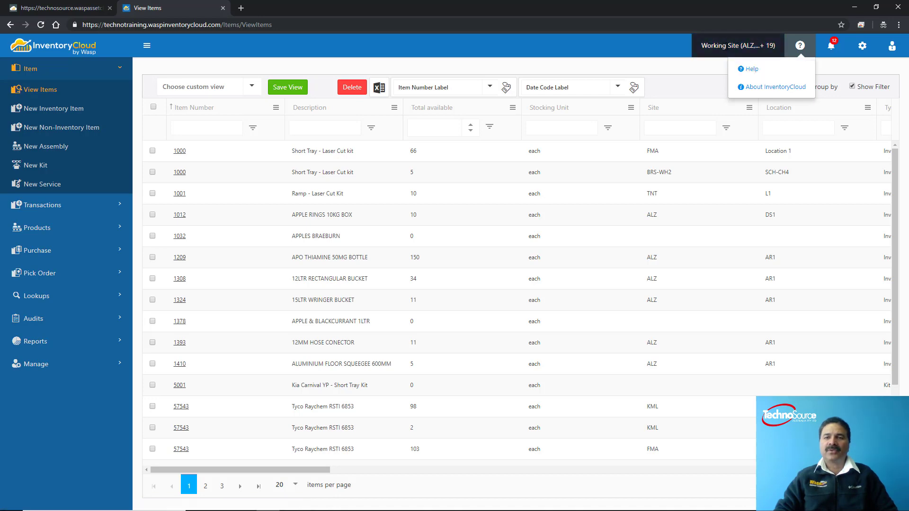
click(728, 50)
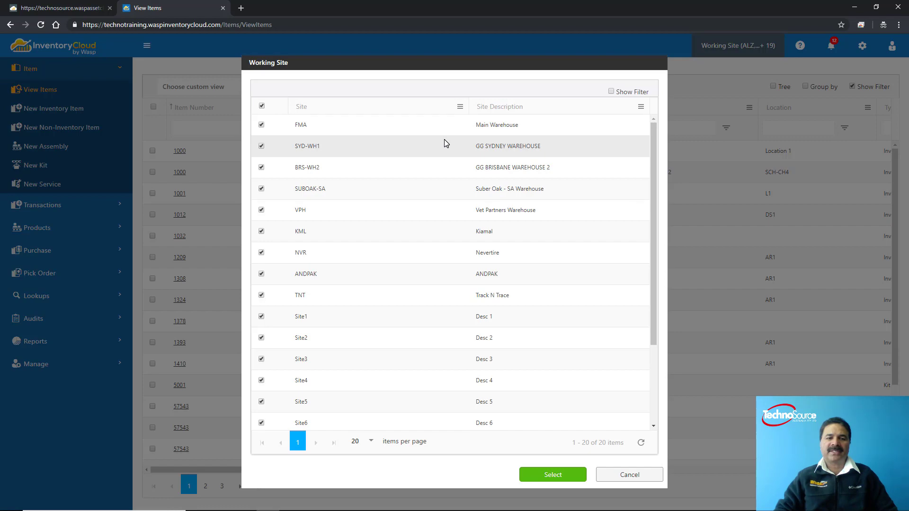
click(629, 475)
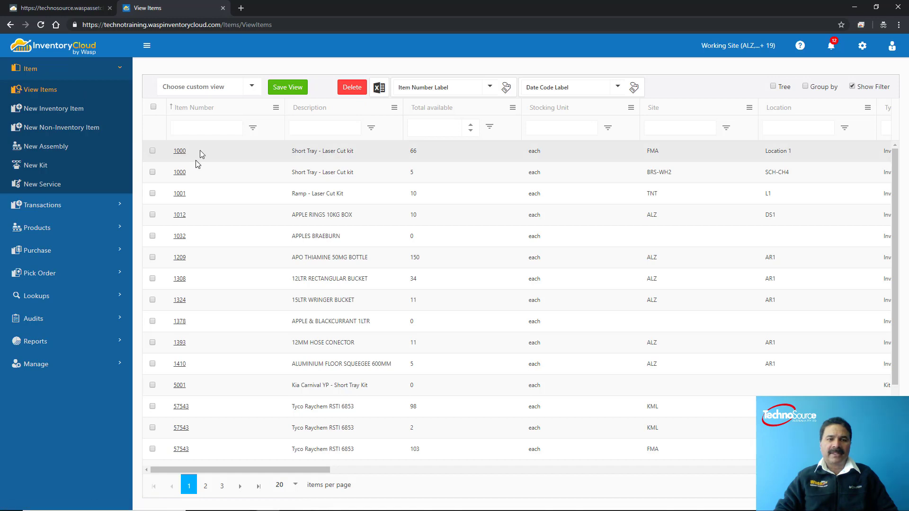
- Filter the items by item number 1308 and open the 12LTR RECTANGULAR BUCKET record
click(205, 131)
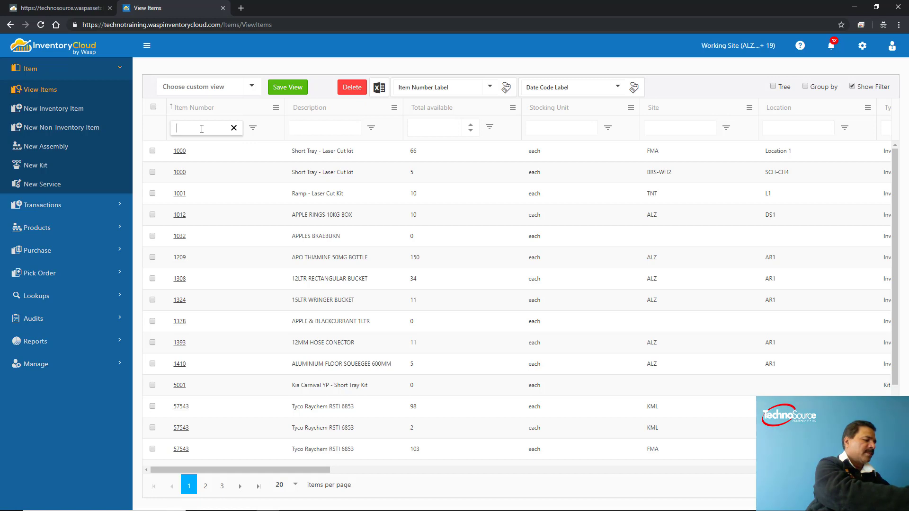
text(1308)
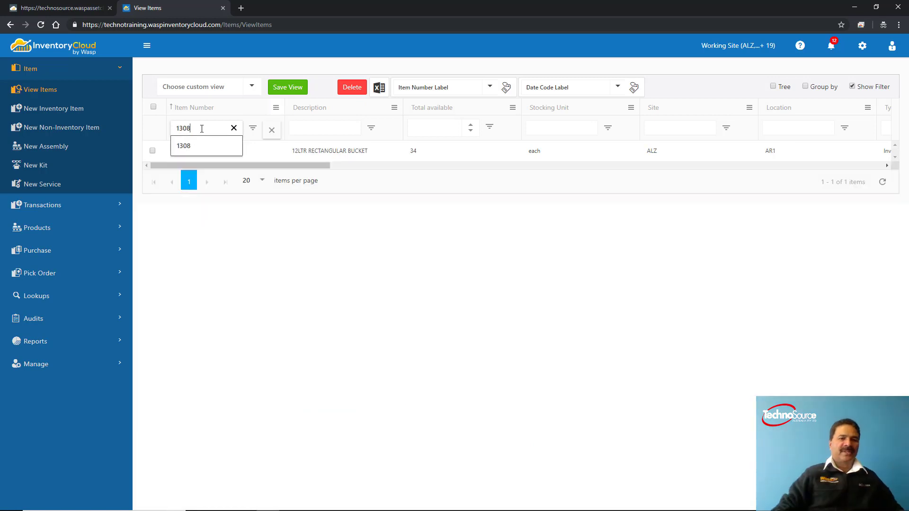
click(266, 202)
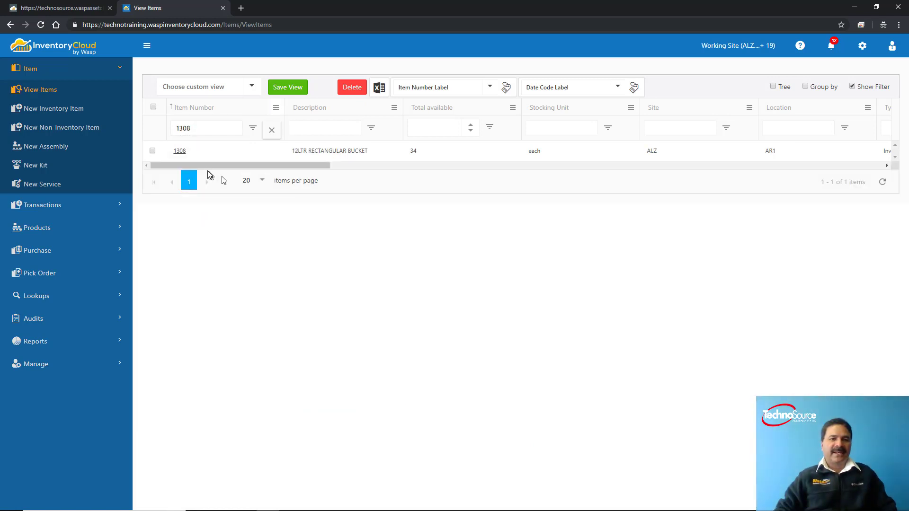
click(180, 151)
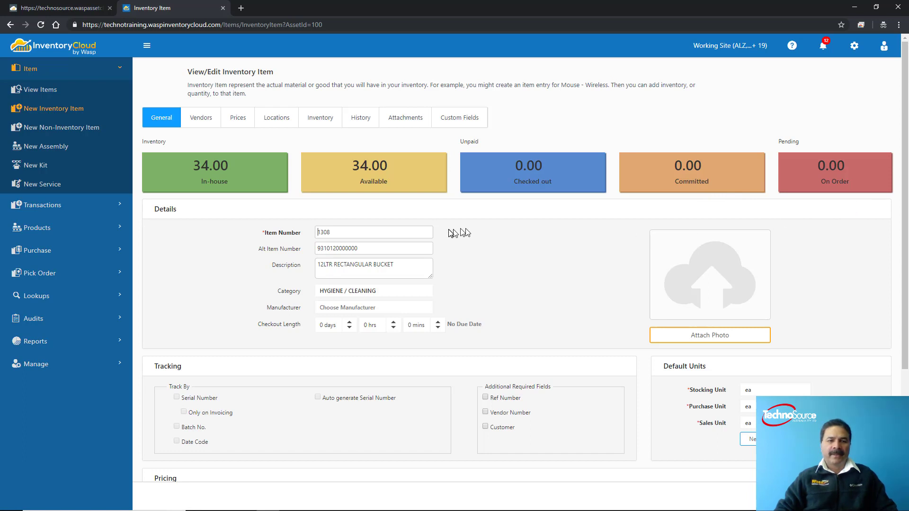
- Scroll through item 1308's form, then show its Vendors tab with vendor SKU 1308 at 1.00 per ea
scroll(455, 231, down, 3)
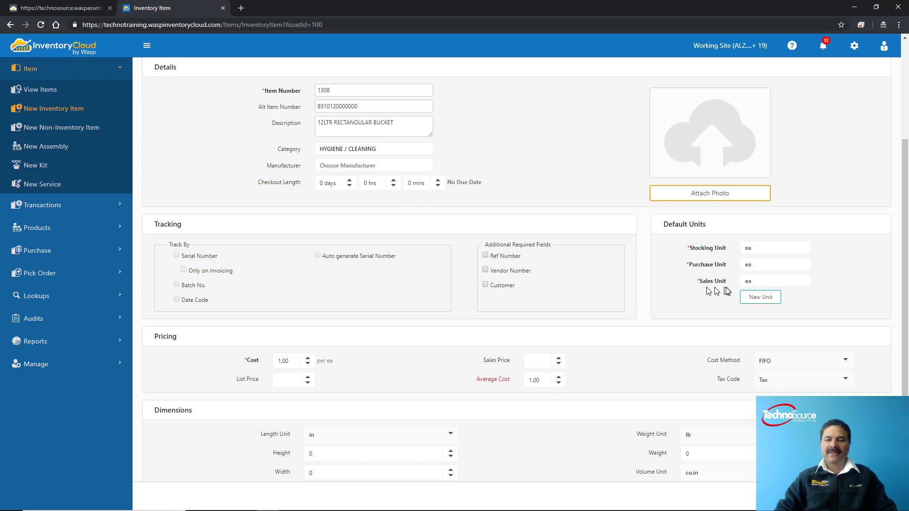
scroll(664, 274, down, 1)
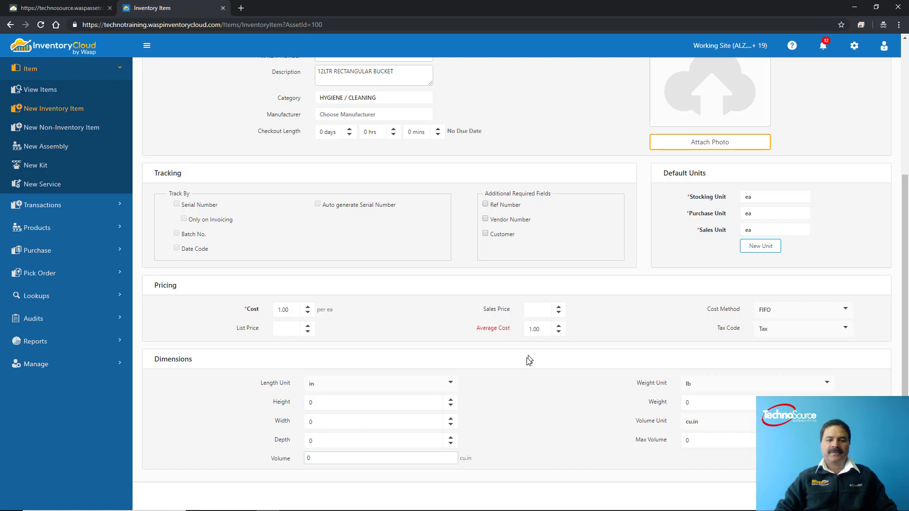
scroll(529, 359, up, 4)
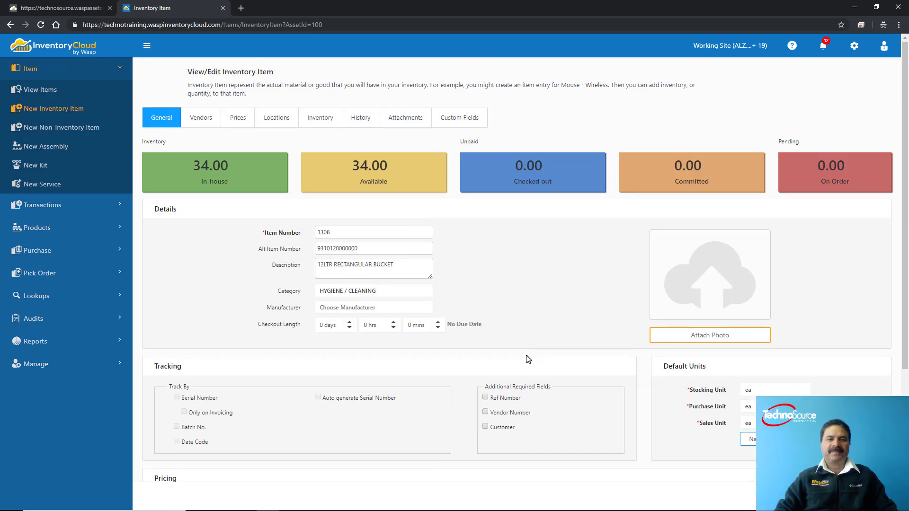
click(202, 122)
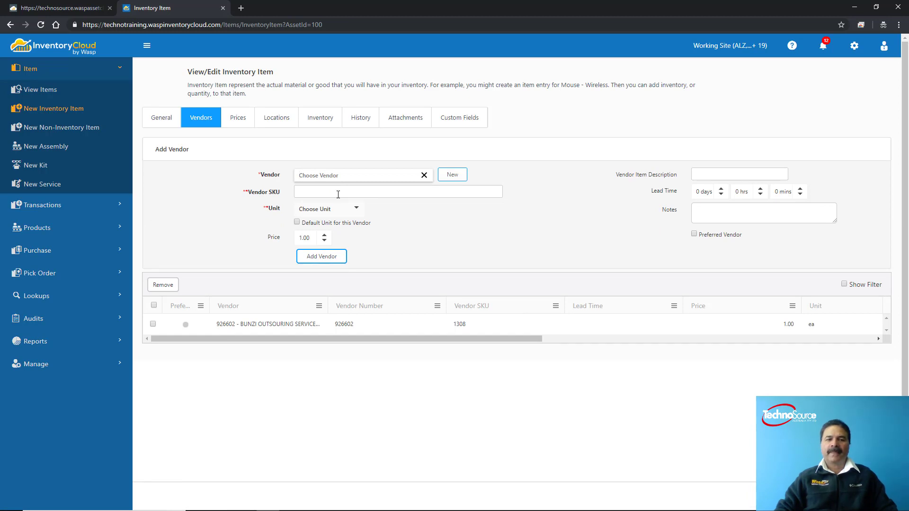
- Check the vendor unit choices and Prices tab, then show item 1308's Locations with primary ALZ / AR1
click(356, 212)
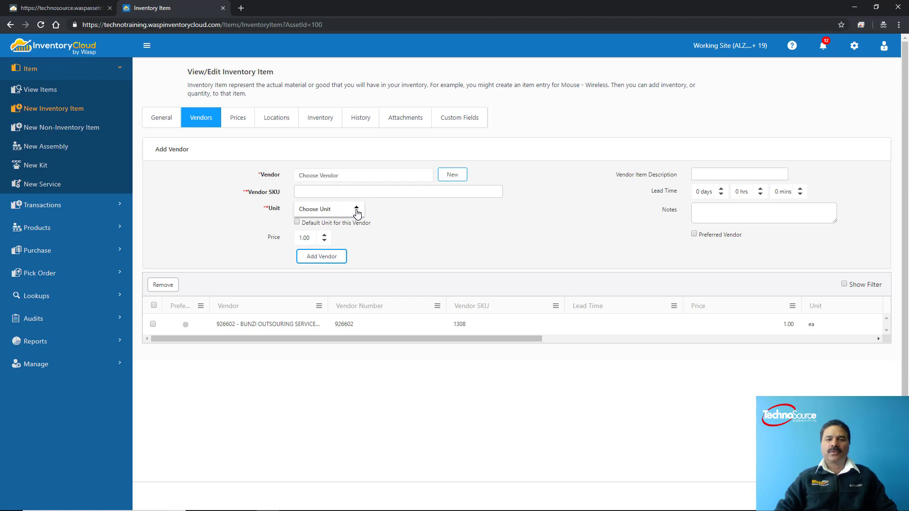
click(356, 212)
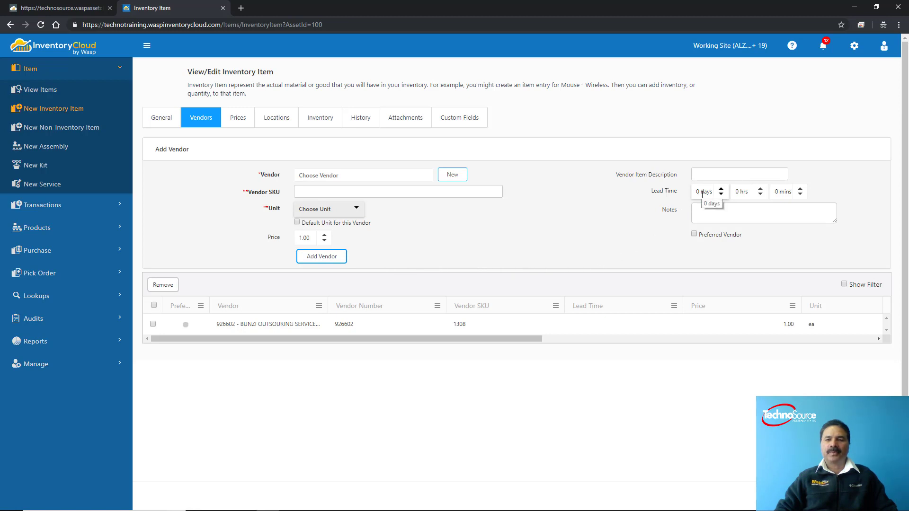
click(239, 125)
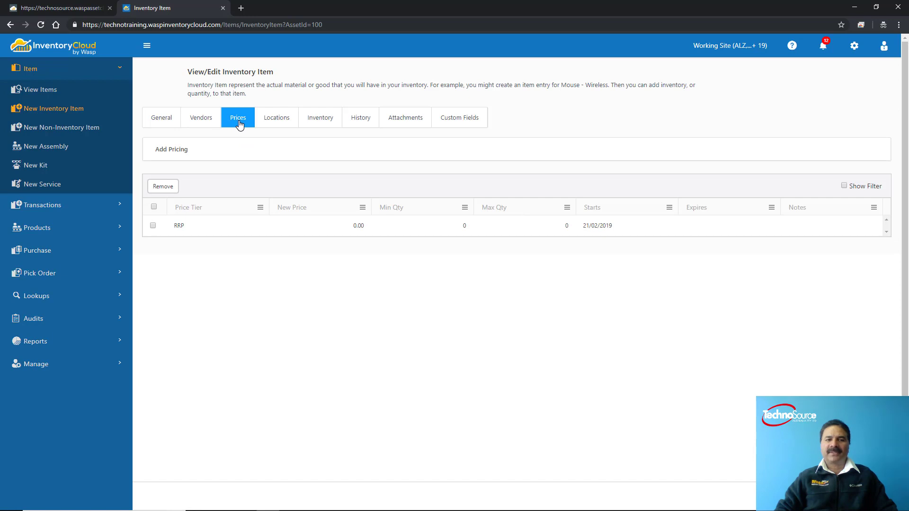
click(278, 124)
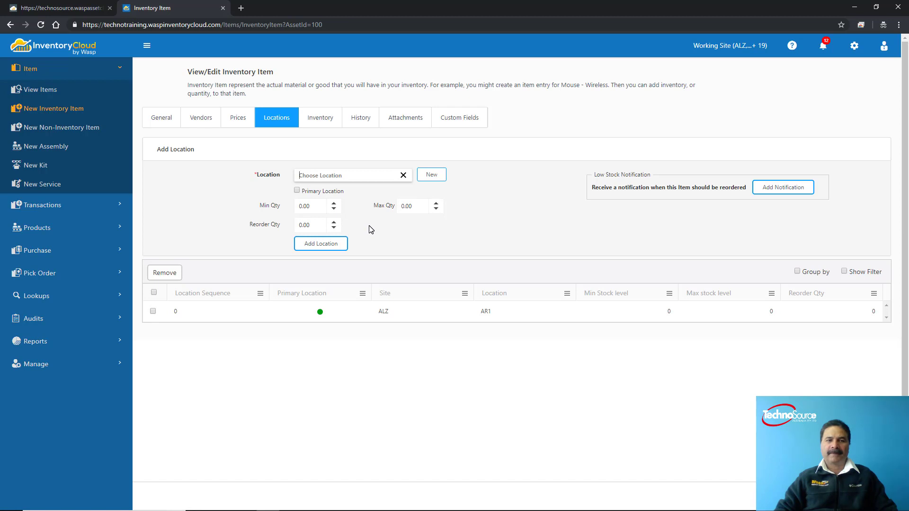
- View item 1308's stock on hand, then its History of Add transactions of 2, 12 and 20
click(311, 126)
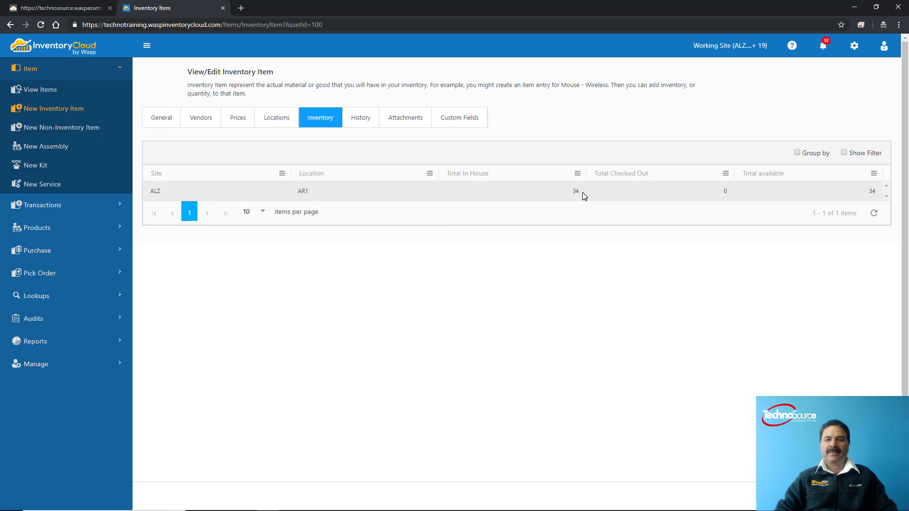
click(363, 124)
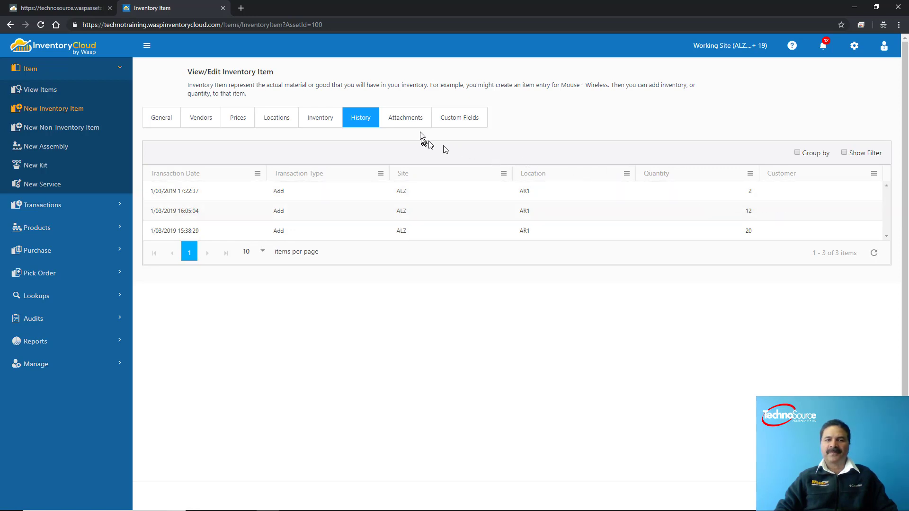
- Check item 1308's Attachments and Custom Fields, then return to the unfiltered View Items list
click(406, 122)
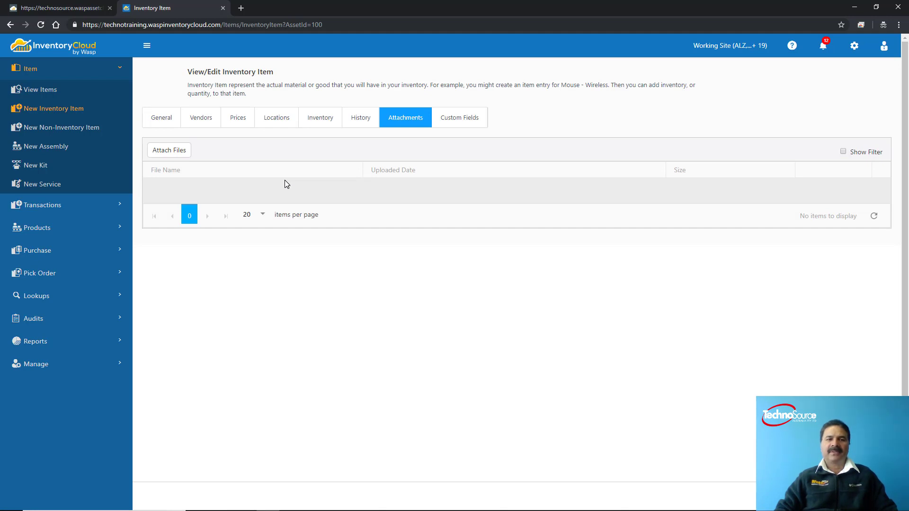
click(450, 124)
click(343, 173)
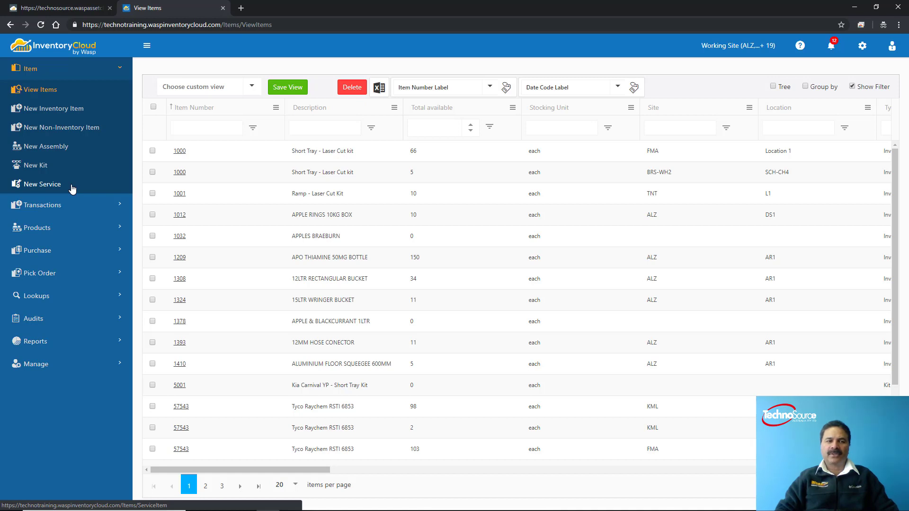
- Browse the sidebar's Transactions, Purchase and Products groups, then expand Pick Order's view, new and pick functions
click(87, 209)
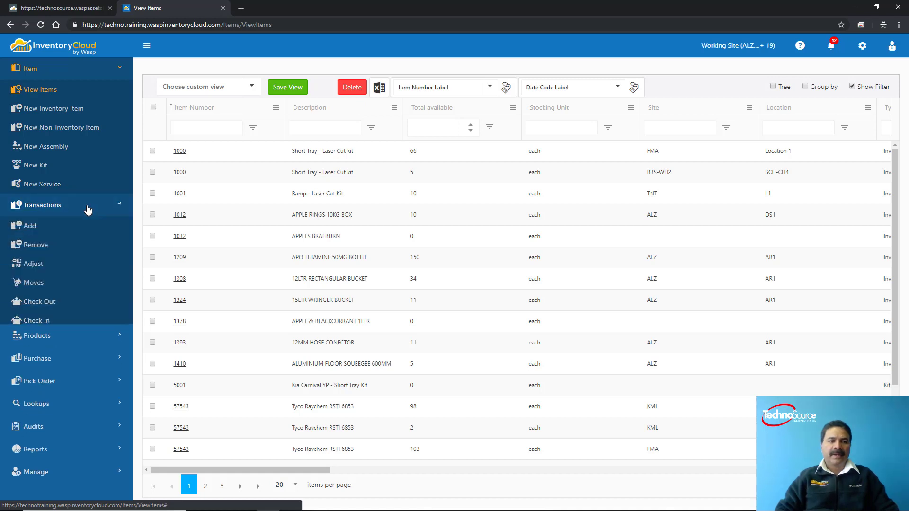
click(116, 69)
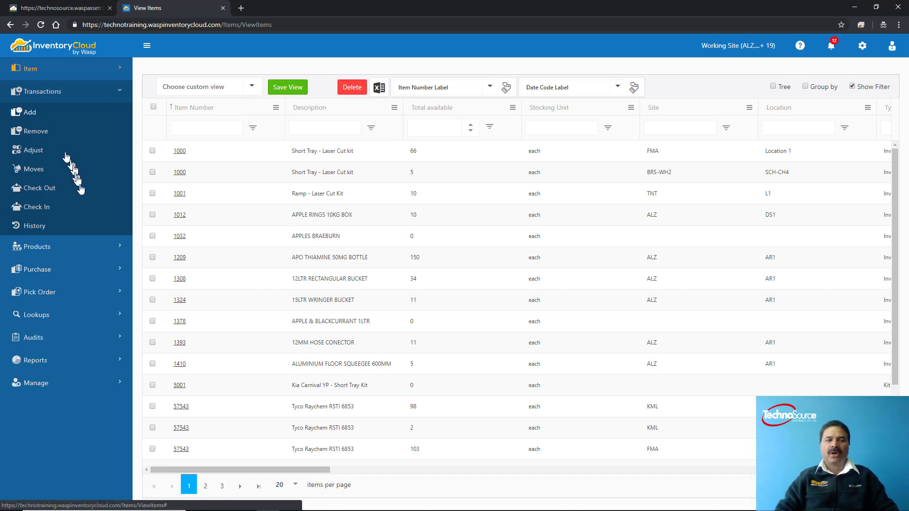
click(95, 276)
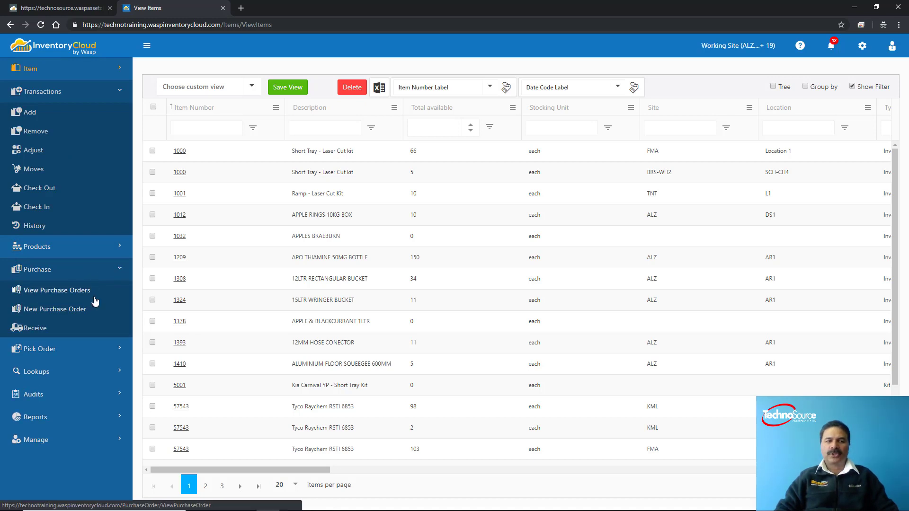
click(119, 246)
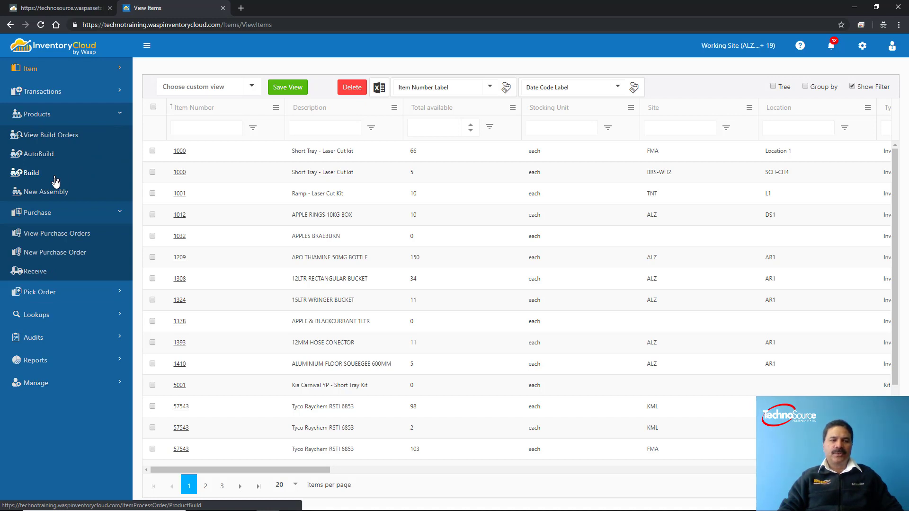
click(117, 115)
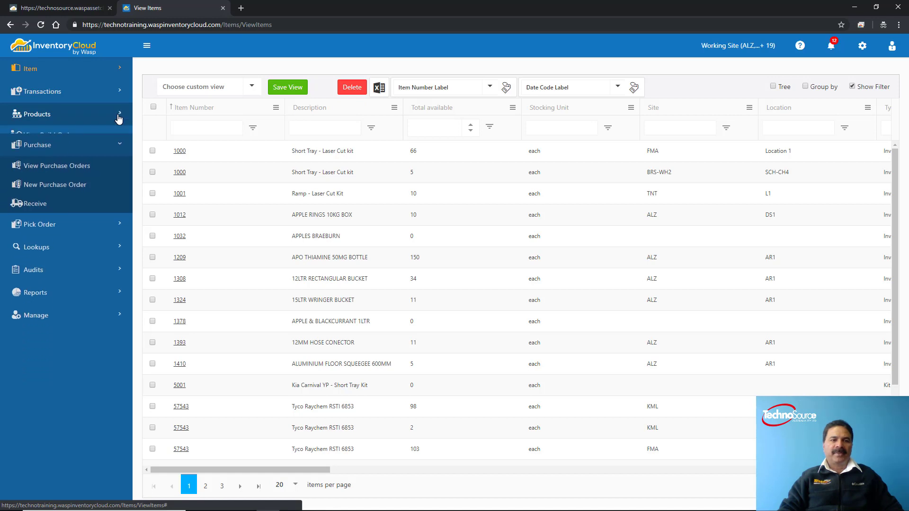
click(119, 138)
click(118, 138)
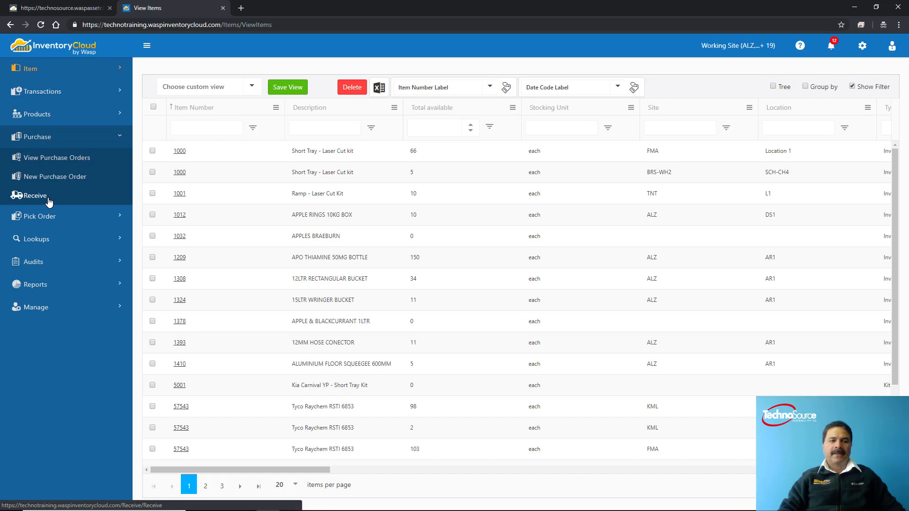
click(104, 218)
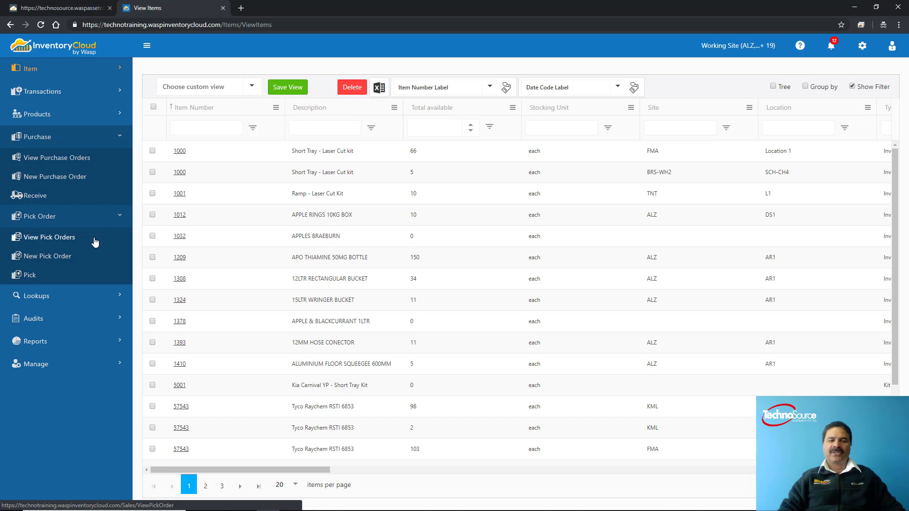
- Collapse Pick Order, browse Lookups, then expand Audits (Audit Window, Audit, Reconcile) and Reports
click(113, 219)
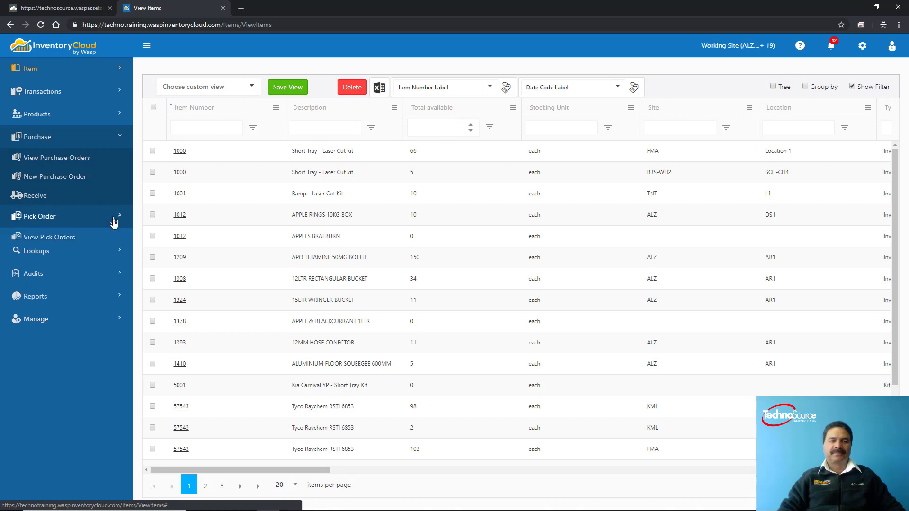
click(112, 242)
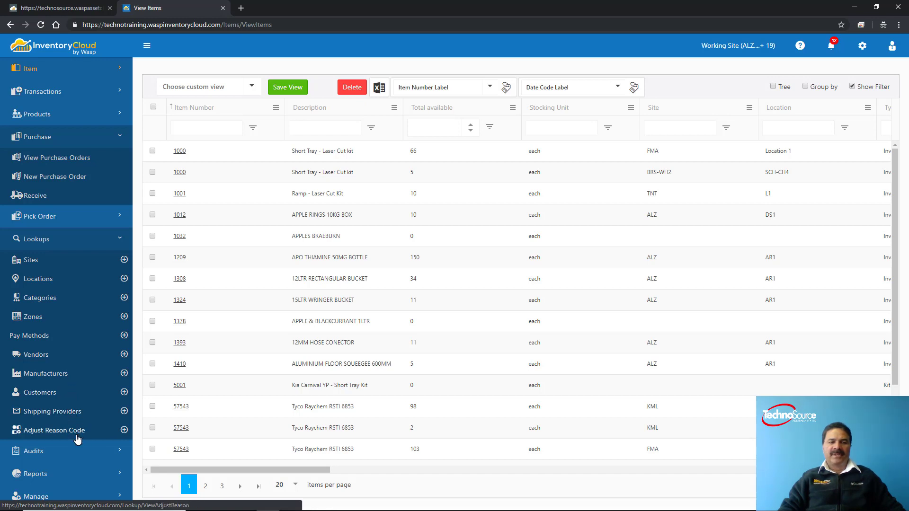
click(115, 244)
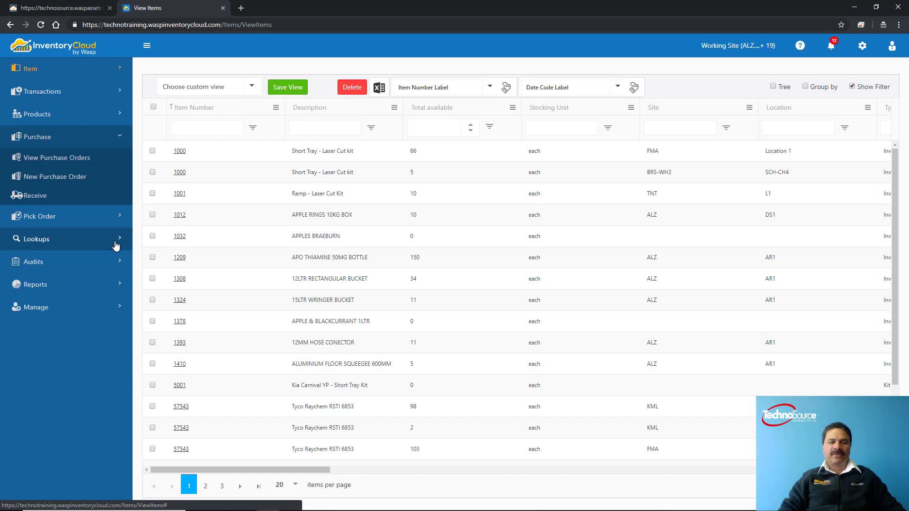
click(114, 262)
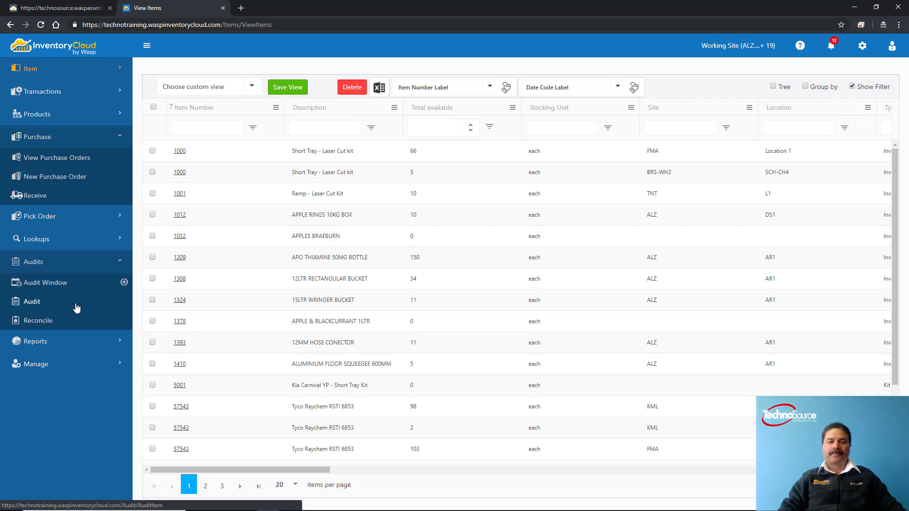
click(87, 346)
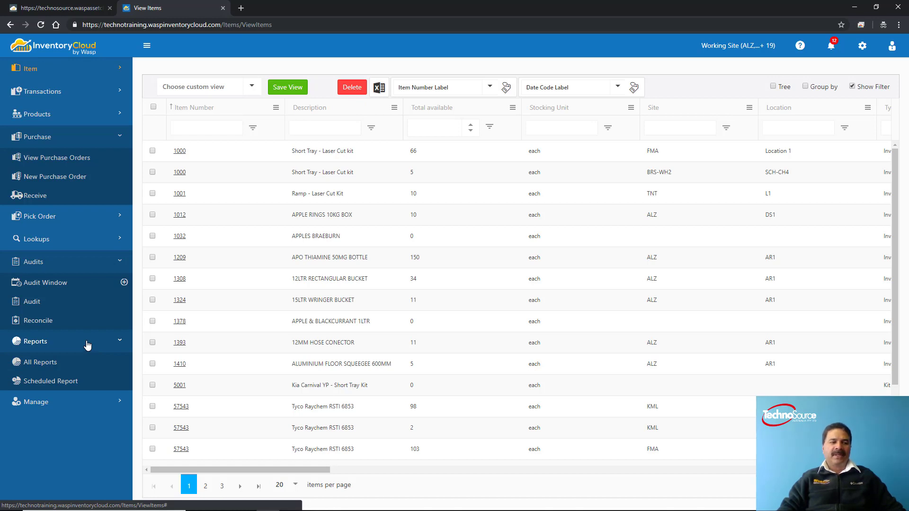
- Run the Inventory Location Report from All Reports under Inventory Reports
click(71, 366)
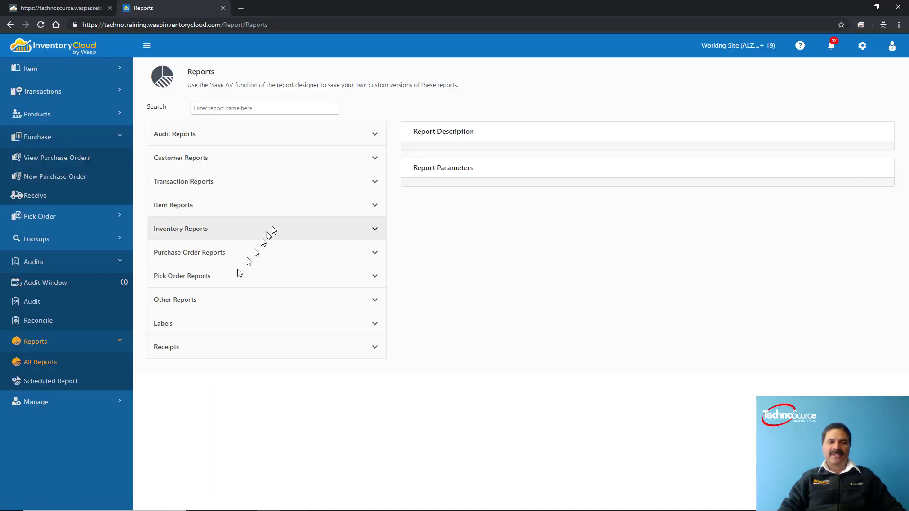
click(374, 206)
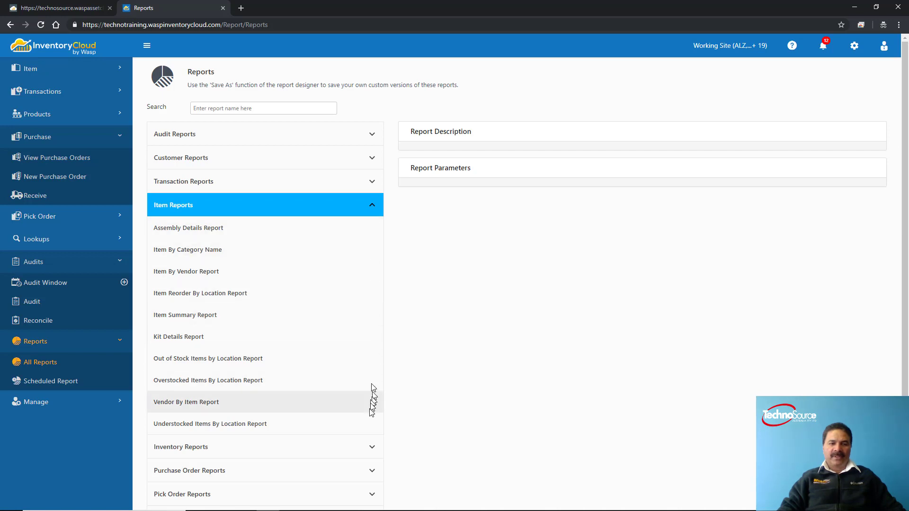
click(369, 443)
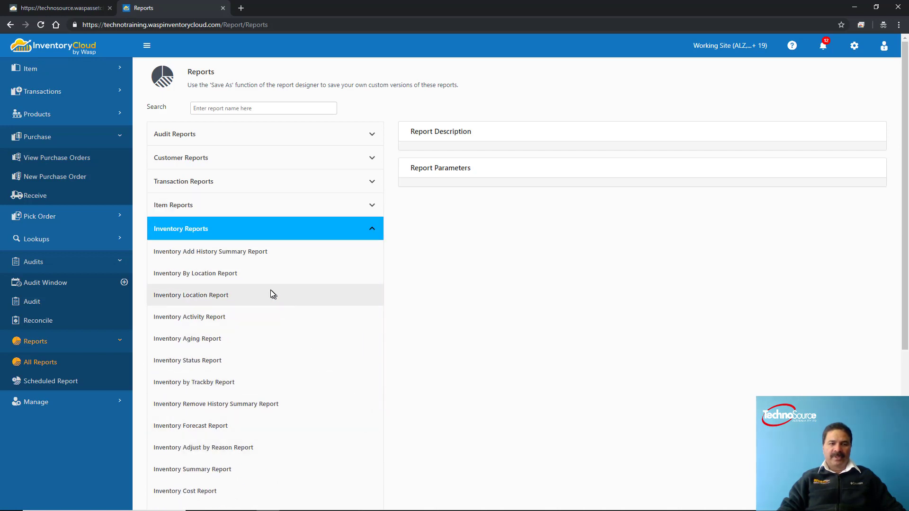
click(273, 294)
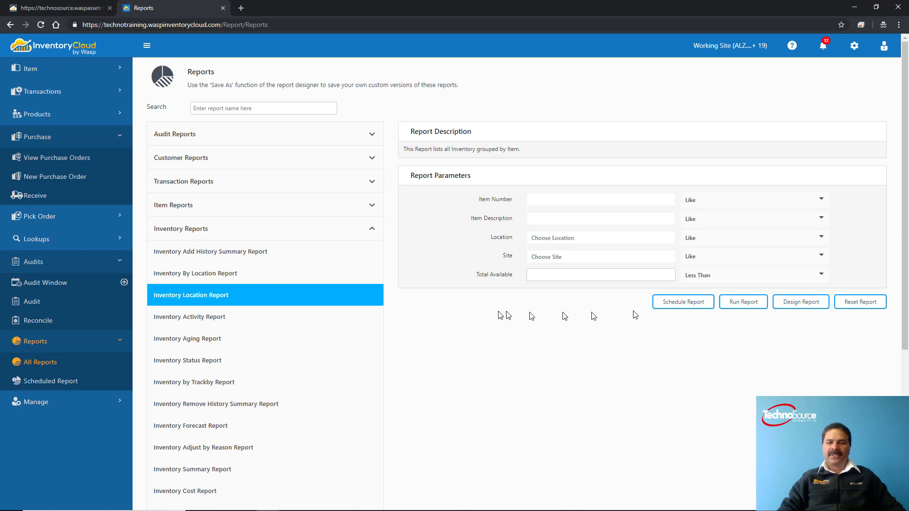
click(729, 306)
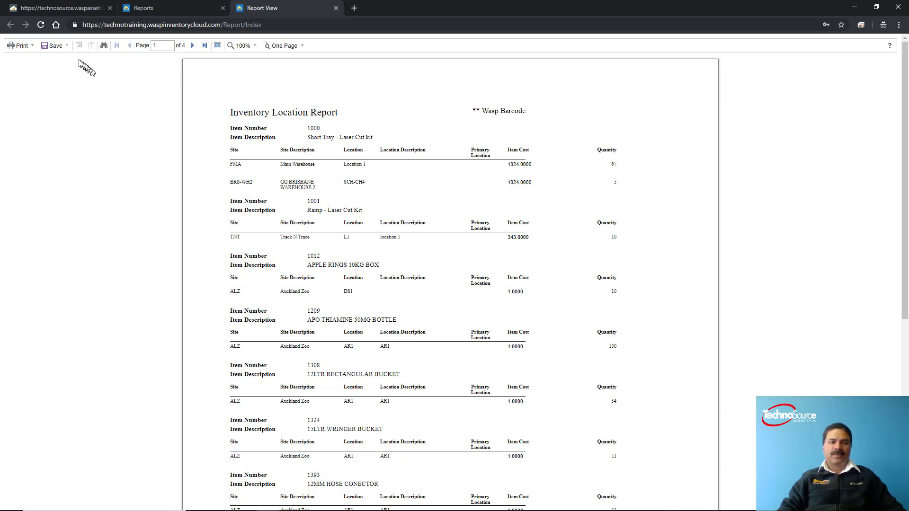
- Check the report's Save export formats, then close the Report View tab
click(66, 45)
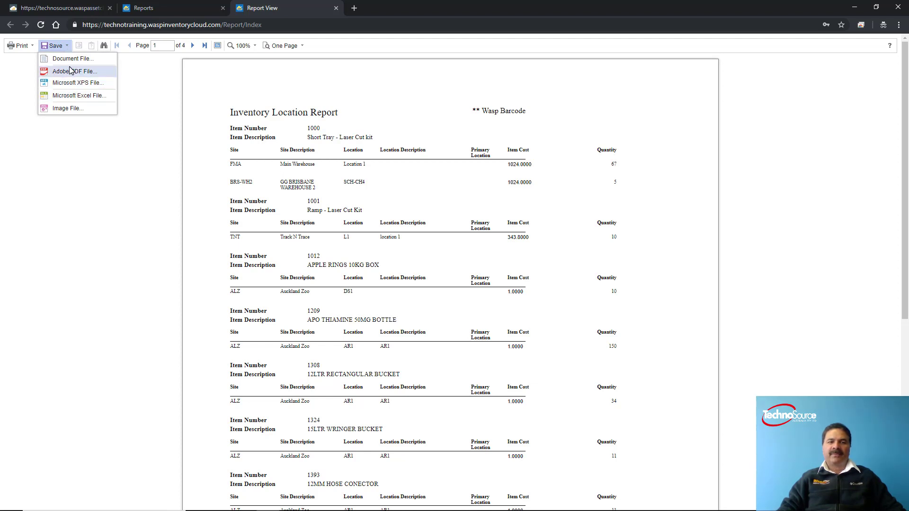
click(166, 96)
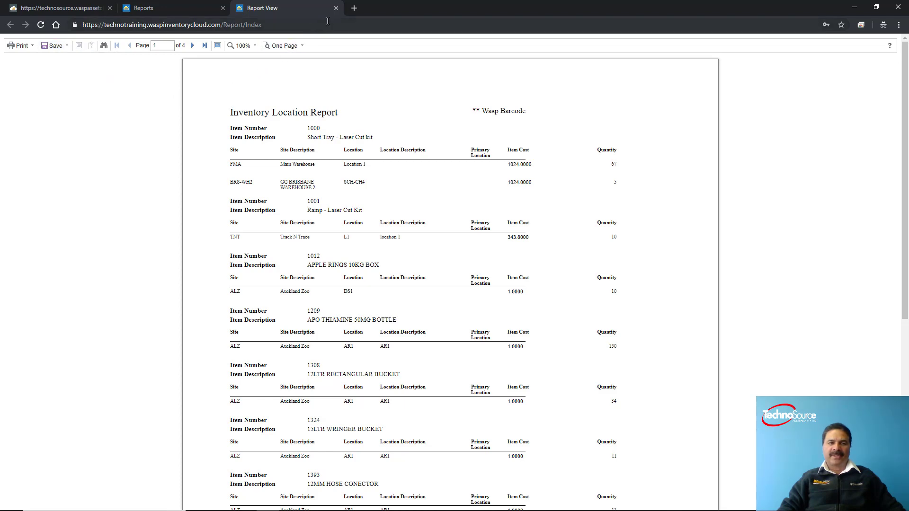
click(336, 8)
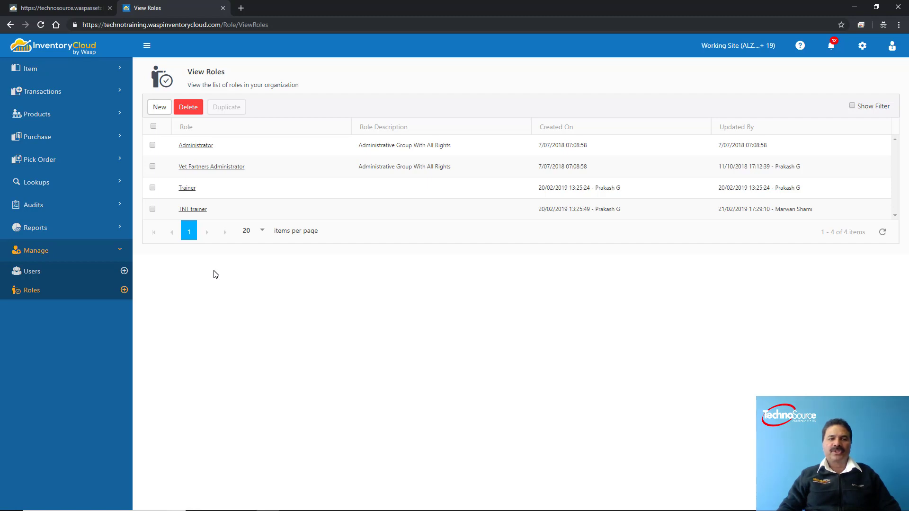
- Open the Trainer role, review its users and site restrictions, and show its Permissions tab
click(188, 189)
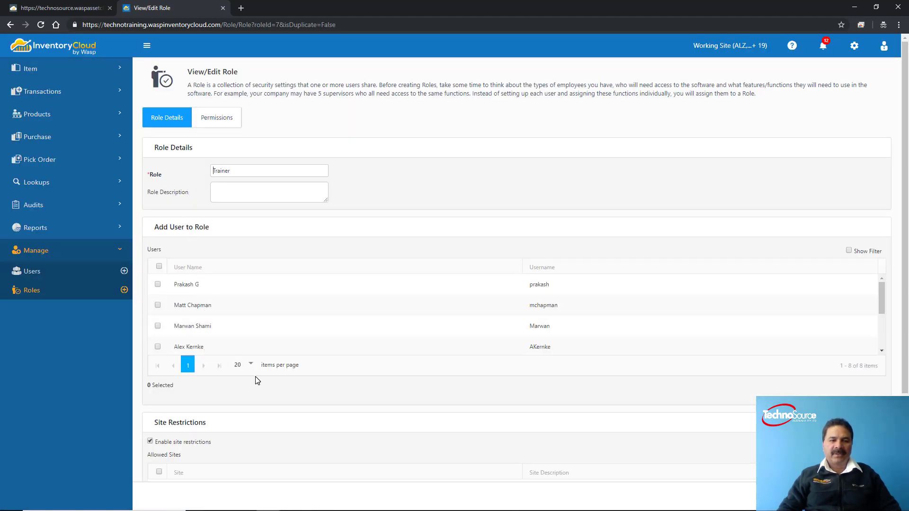
scroll(255, 358, down, 1)
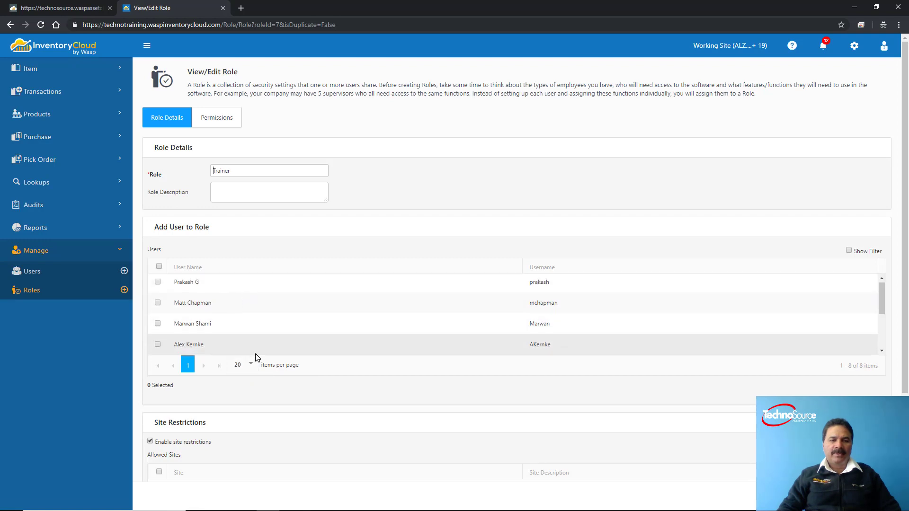
scroll(255, 357, down, 2)
scroll(519, 379, down, 3)
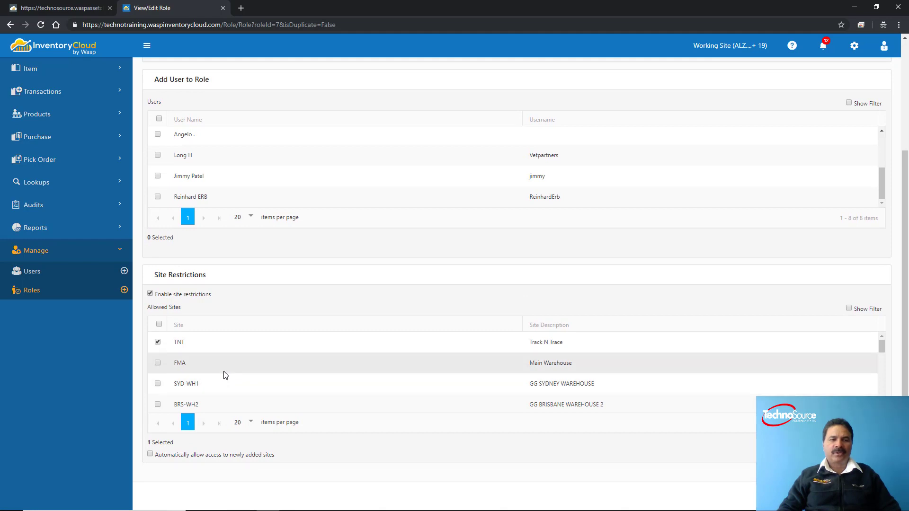
scroll(225, 375, up, 3)
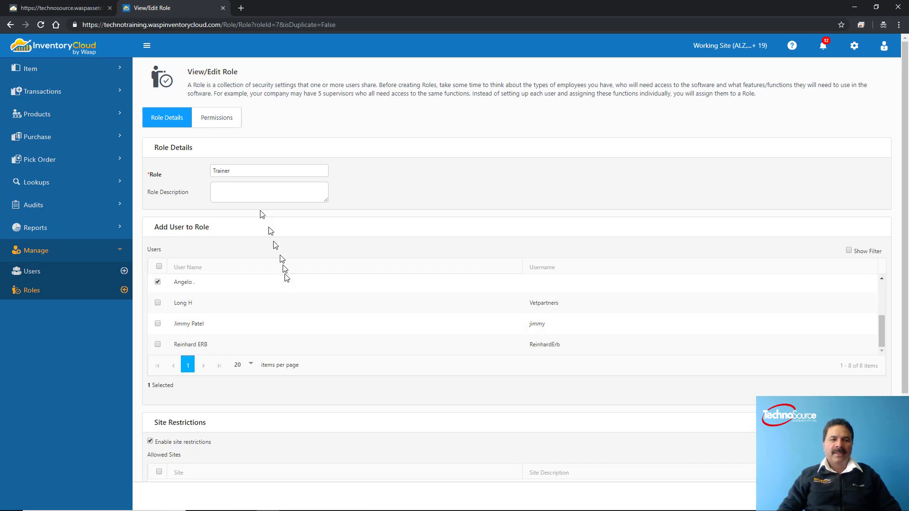
click(220, 119)
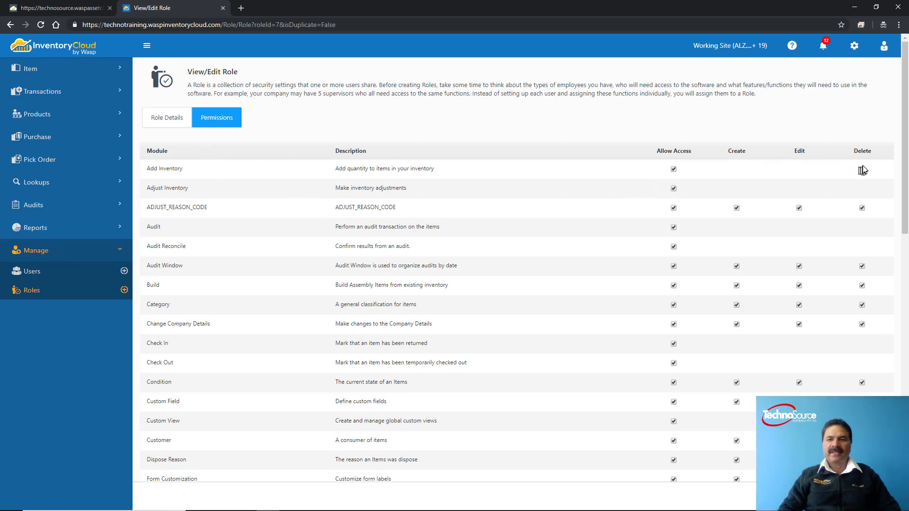
- Save the Trainer role's permissions and go back to the View Roles list
scroll(544, 321, down, 11)
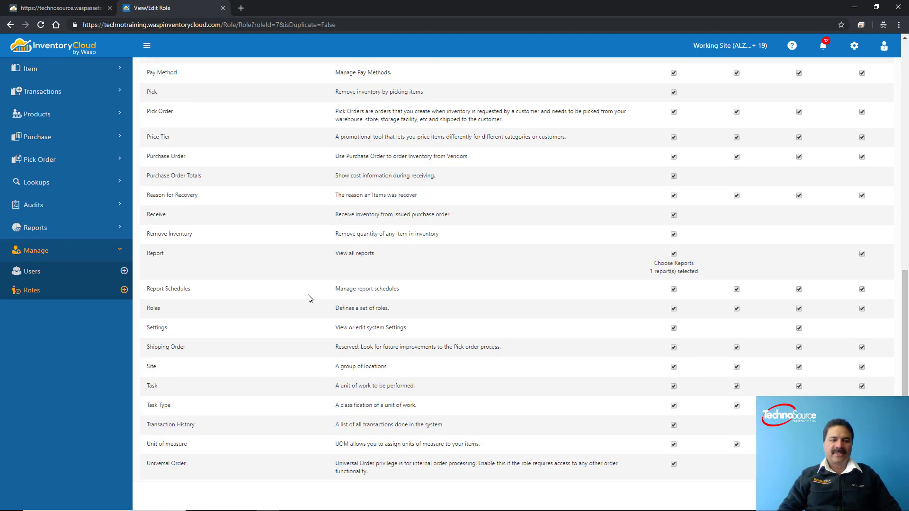
scroll(254, 247, down, 2)
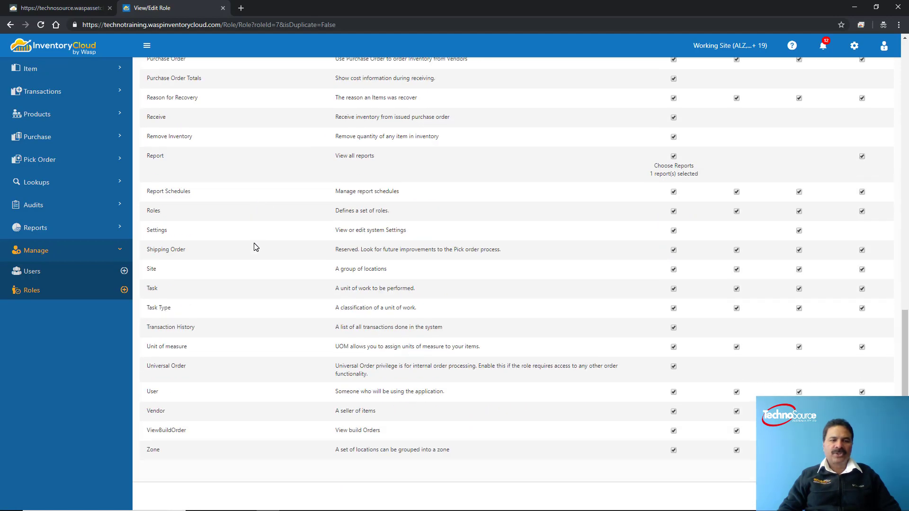
scroll(254, 246, up, 13)
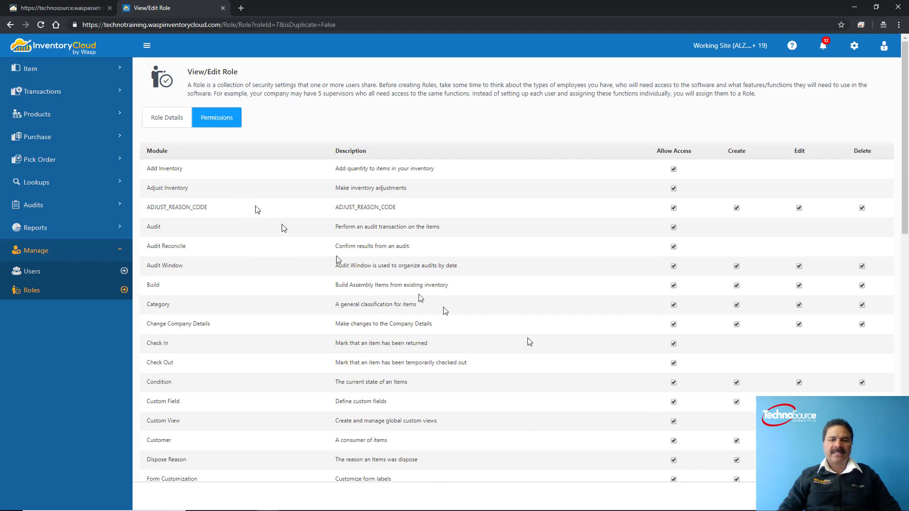
mouse_move(828, 510)
key(F5)
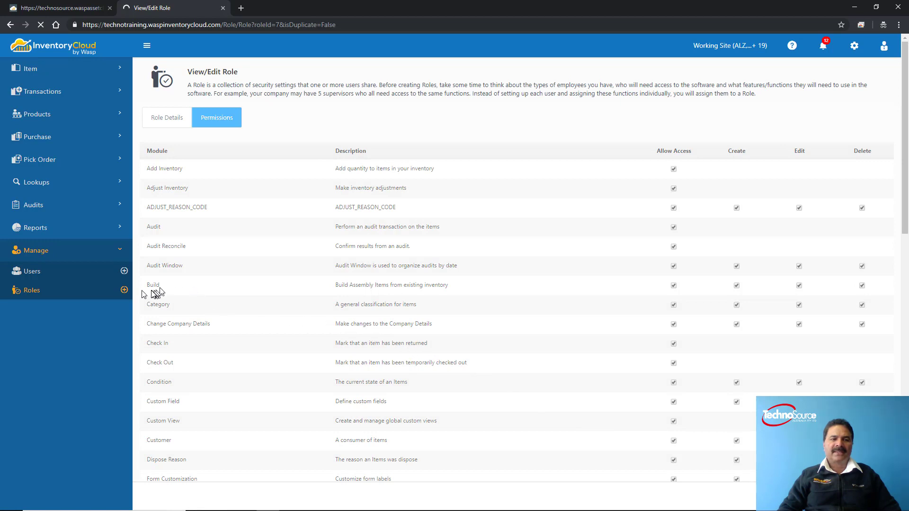
click(81, 284)
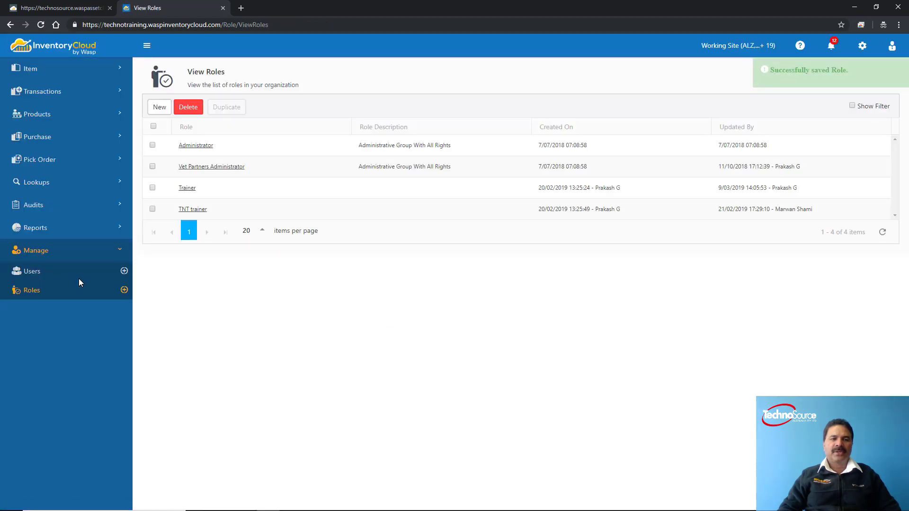
- Open the Users list and the admin user's profile
click(42, 274)
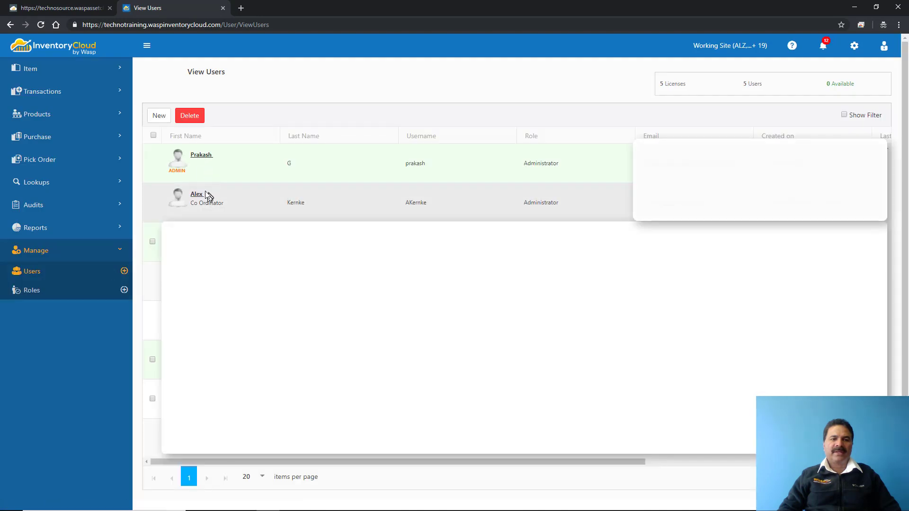
click(201, 159)
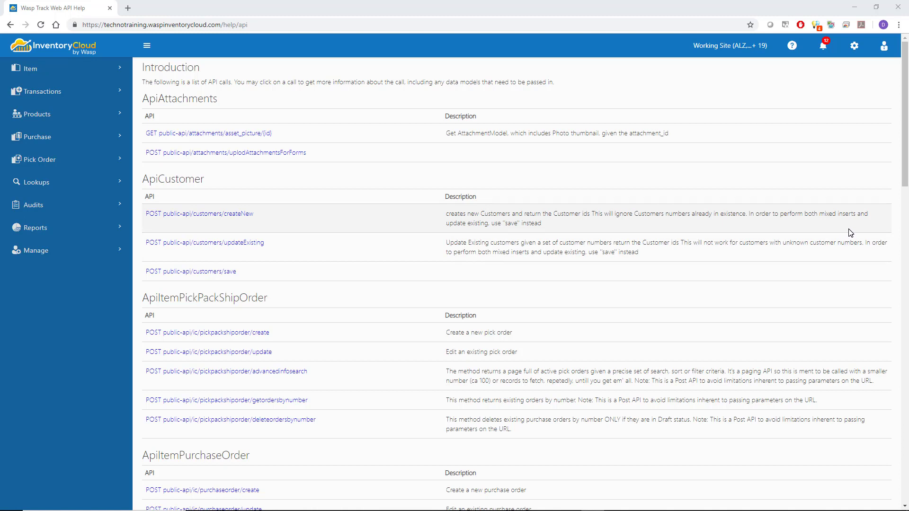
- Scroll the Web API help down to the ApiTransactions section and back up
scroll(852, 235, down, 5)
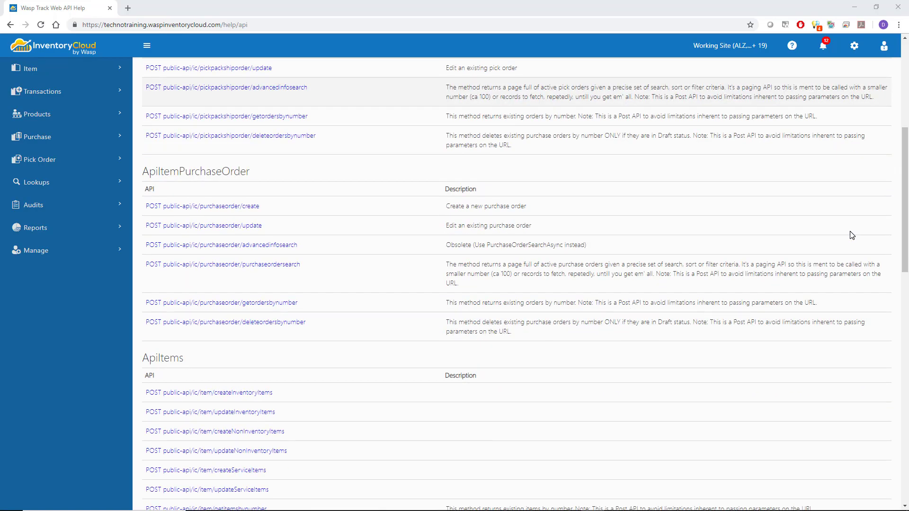
scroll(852, 235, down, 10)
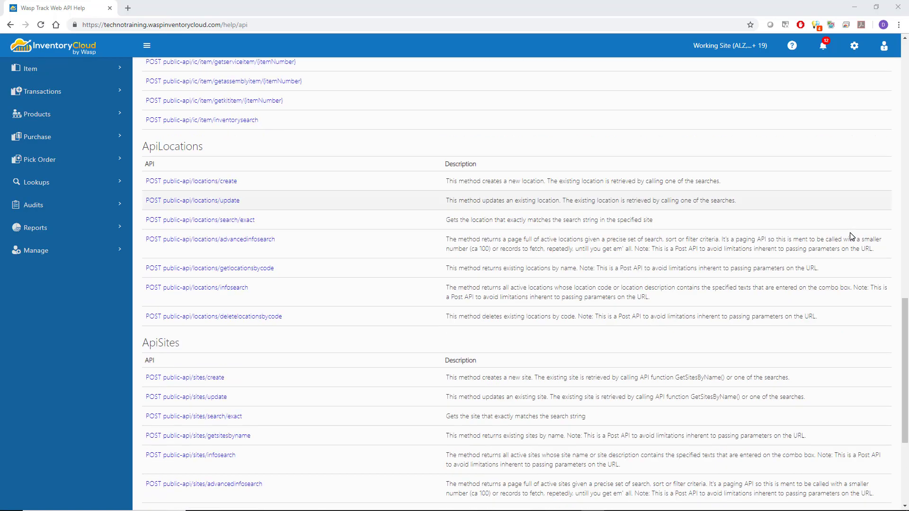
scroll(852, 235, down, 4)
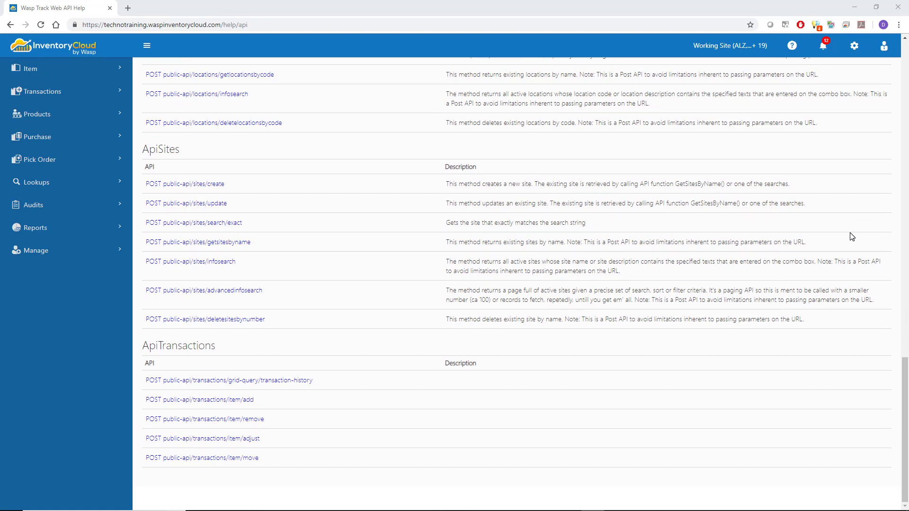
scroll(851, 238, up, 15)
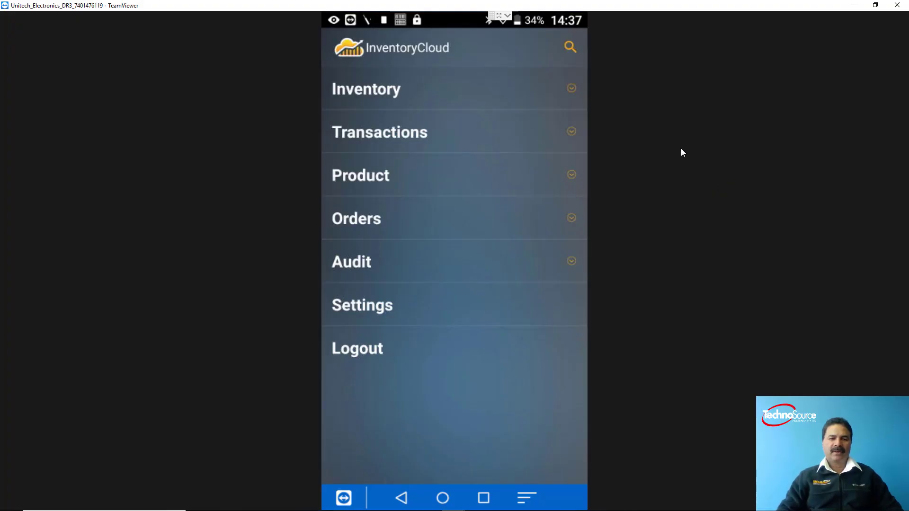
- Expand and collapse the Inventory, Transactions and Product menu sections in the mobile app
click(572, 89)
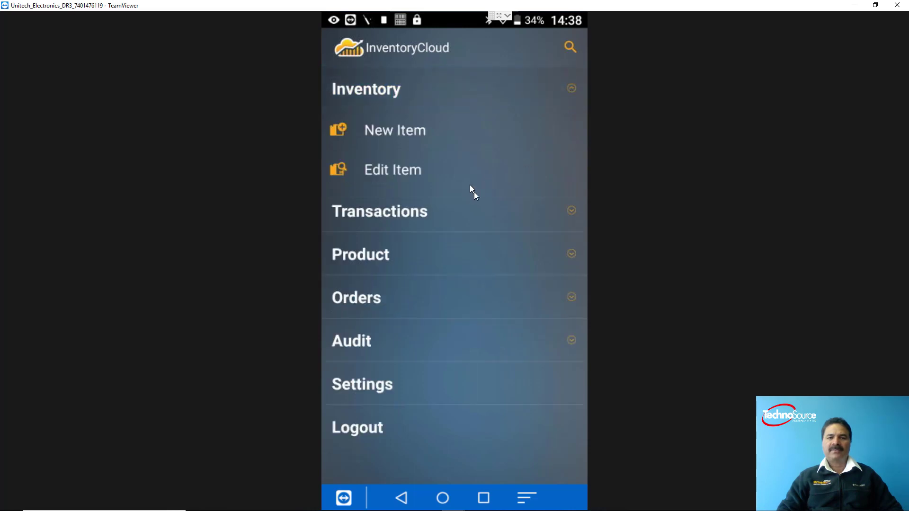
click(560, 221)
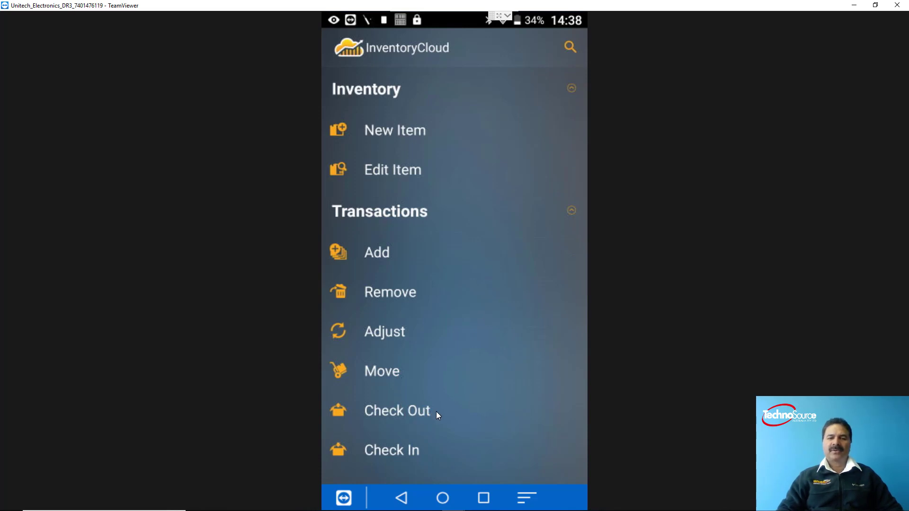
click(570, 211)
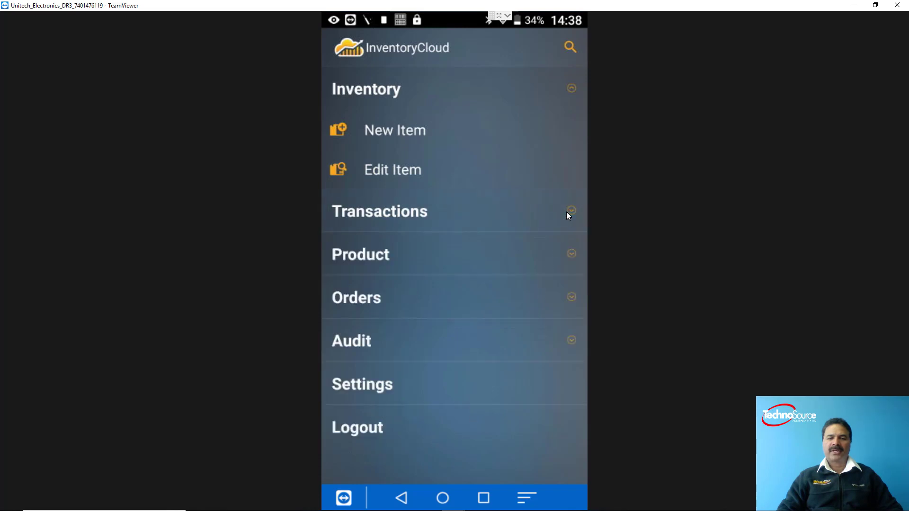
click(569, 261)
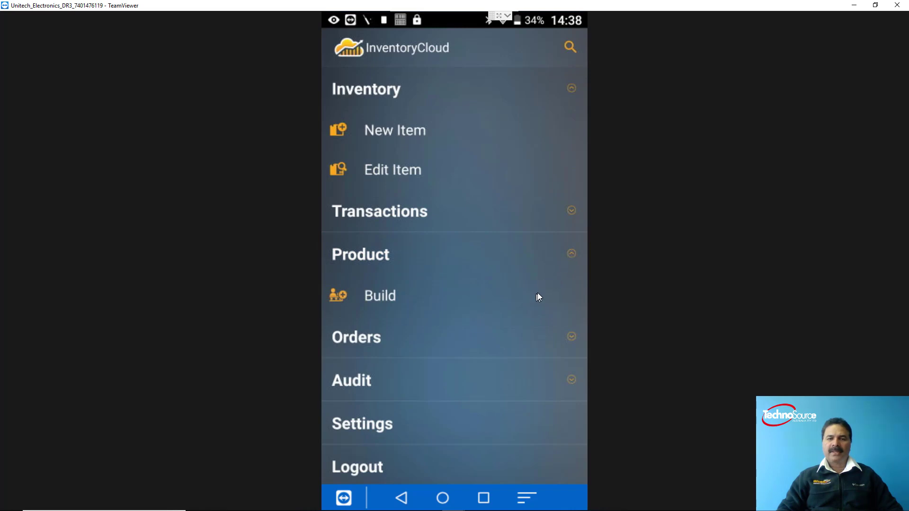
click(572, 255)
- Look over the Orders section, then expand Audit and start a new audit
click(572, 298)
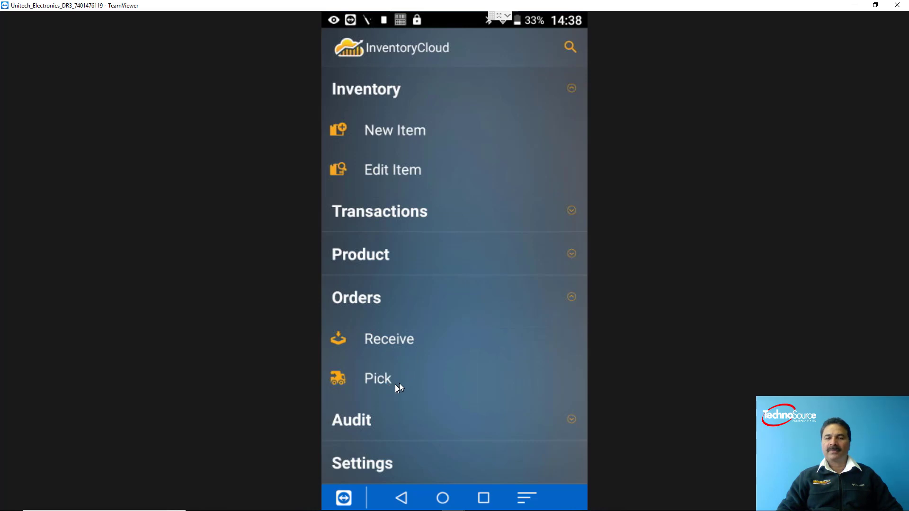
click(568, 297)
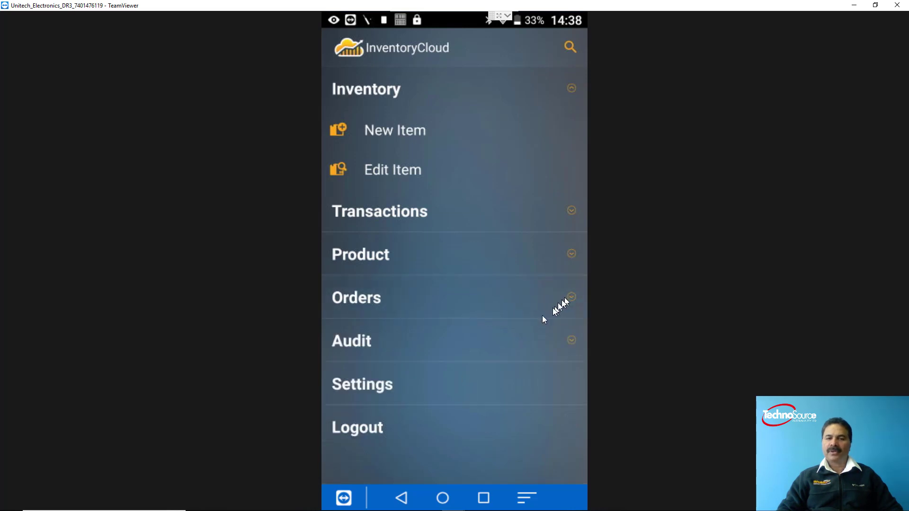
click(485, 340)
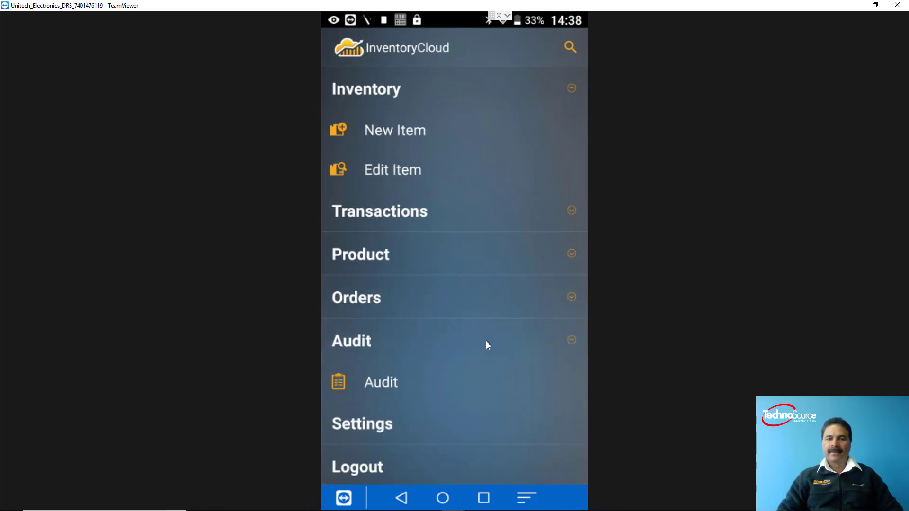
click(394, 385)
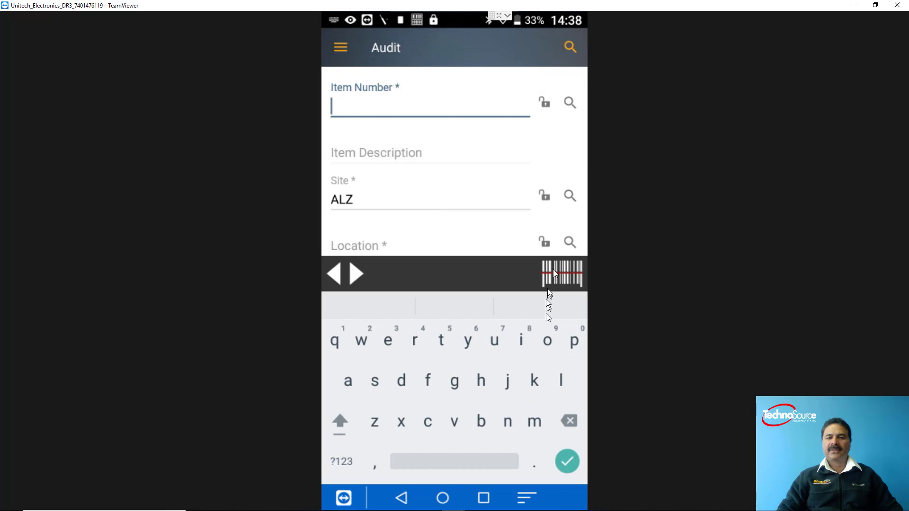
- Audit item 1308 with quantity 16 at location AR1, then go back to the menu
click(568, 460)
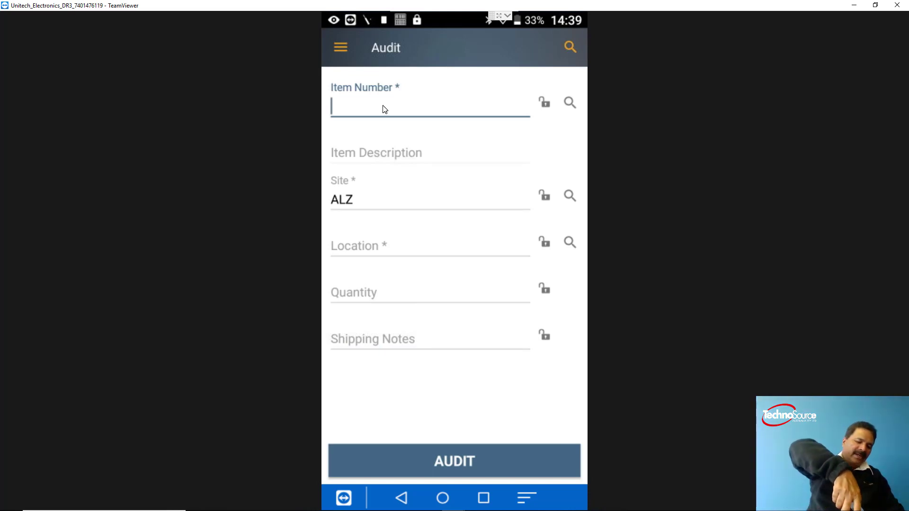
text(1308)
key(Return)
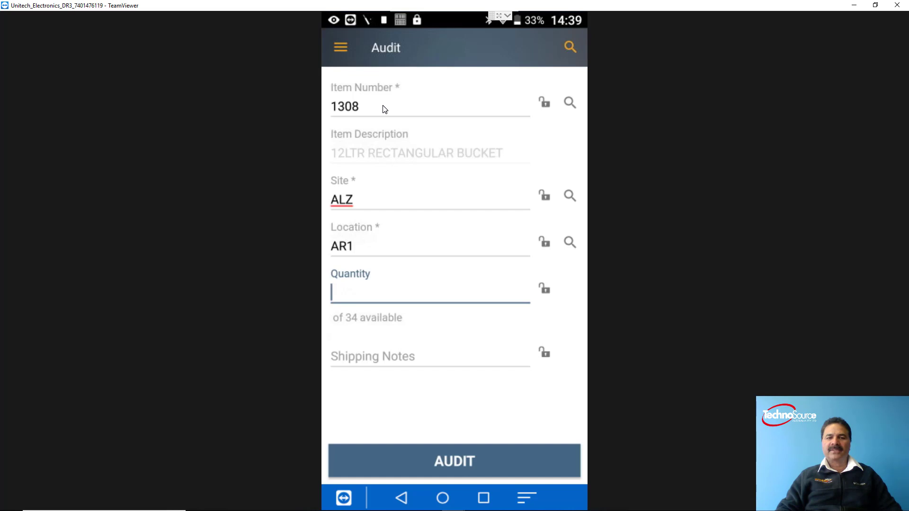
text(16)
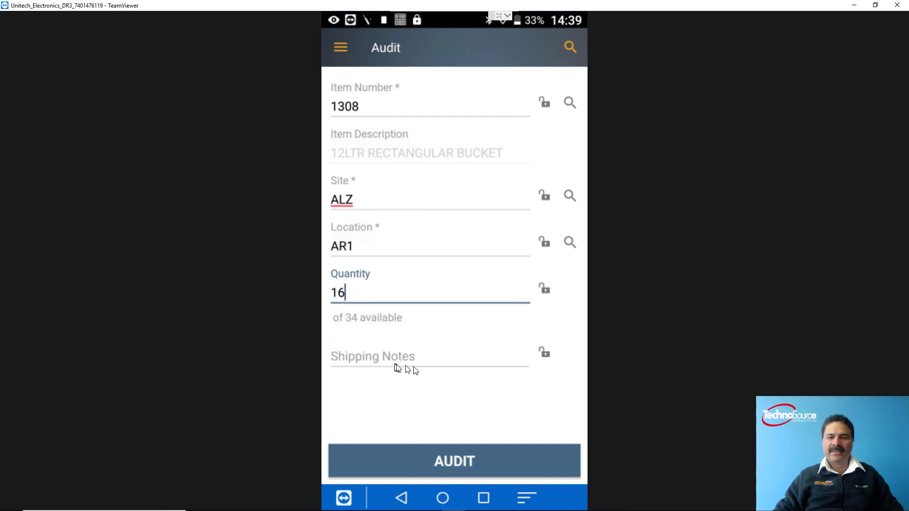
click(456, 464)
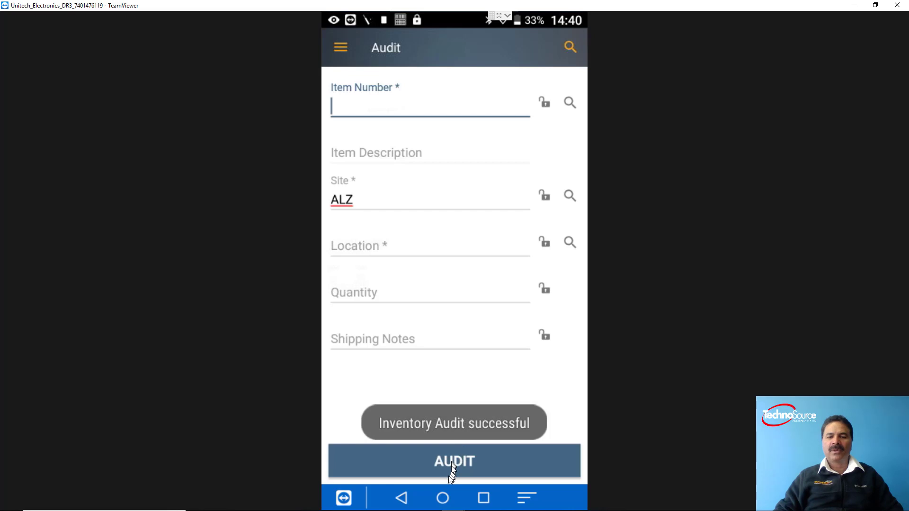
click(405, 502)
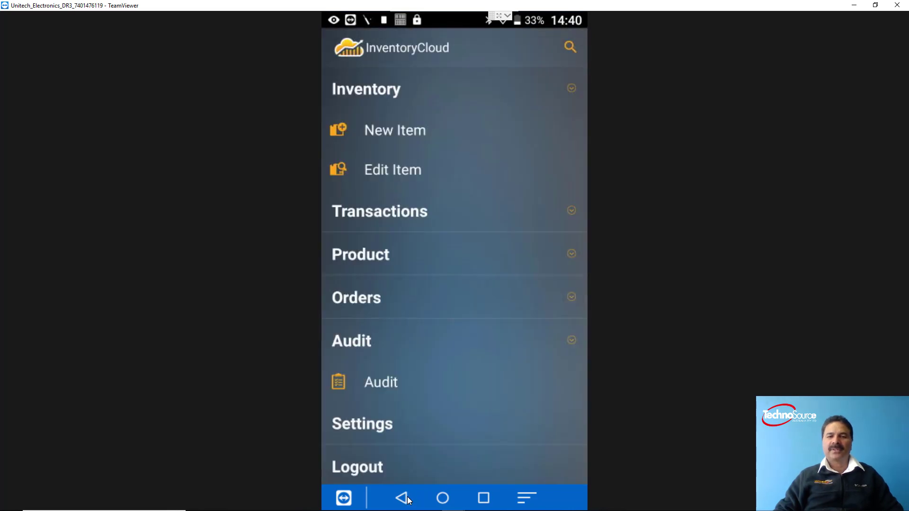
- Open the app's Settings and start a Download sync
click(566, 341)
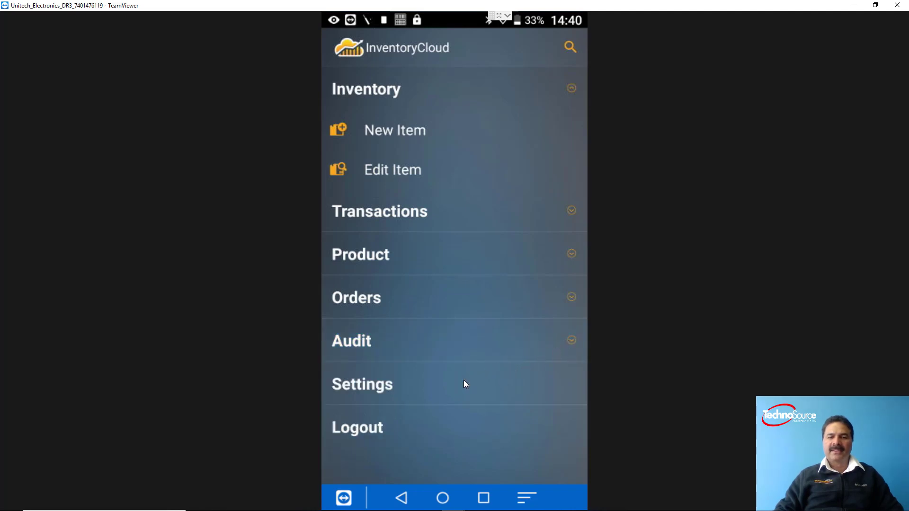
click(431, 388)
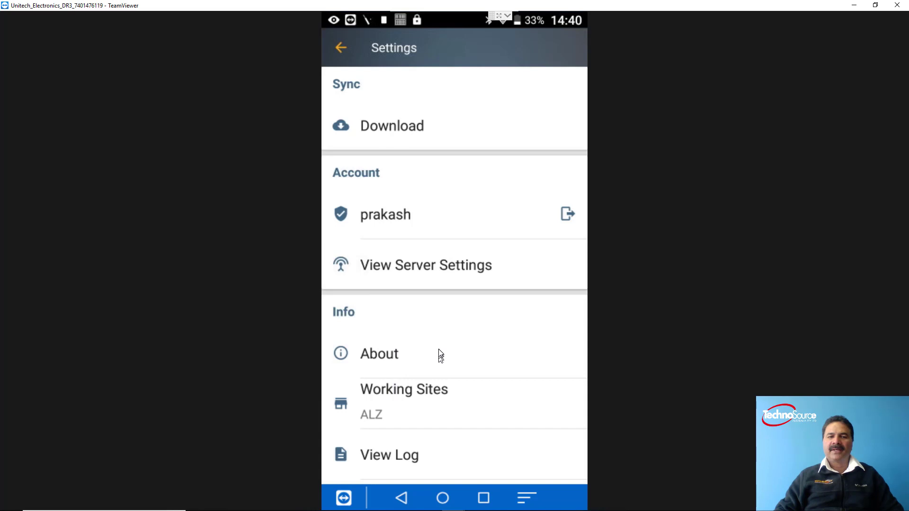
click(409, 129)
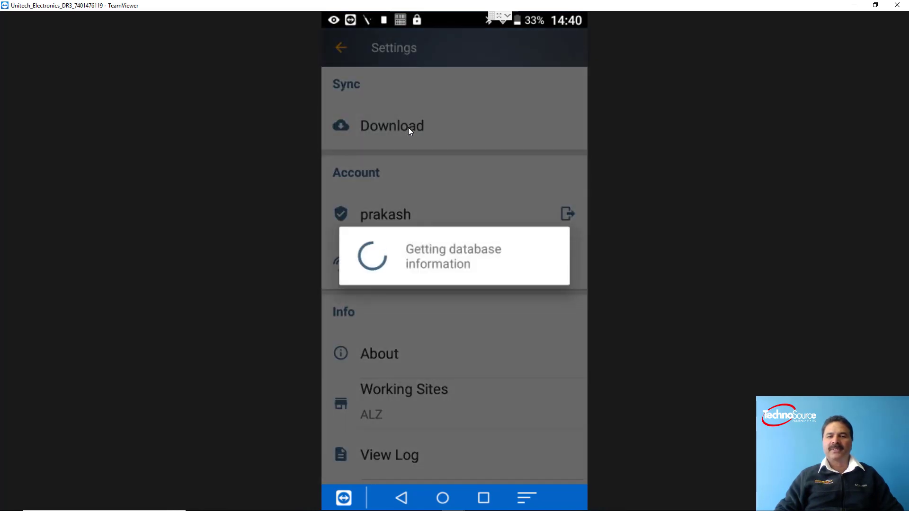